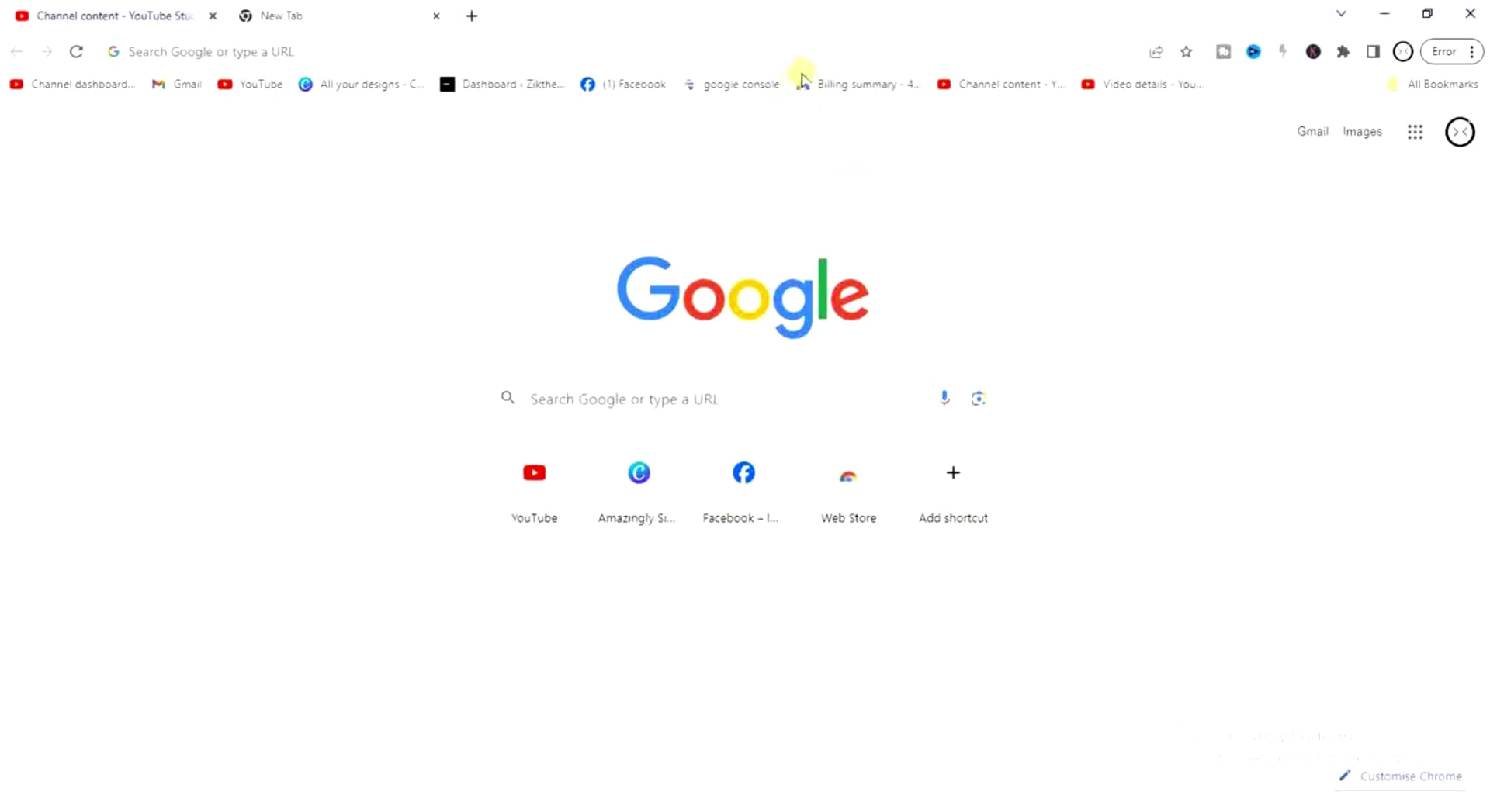
- Search Google for "apple music for artists" and open the official Apple Music for Artists site from the results
left_click(769, 53)
type("apple music for artists")
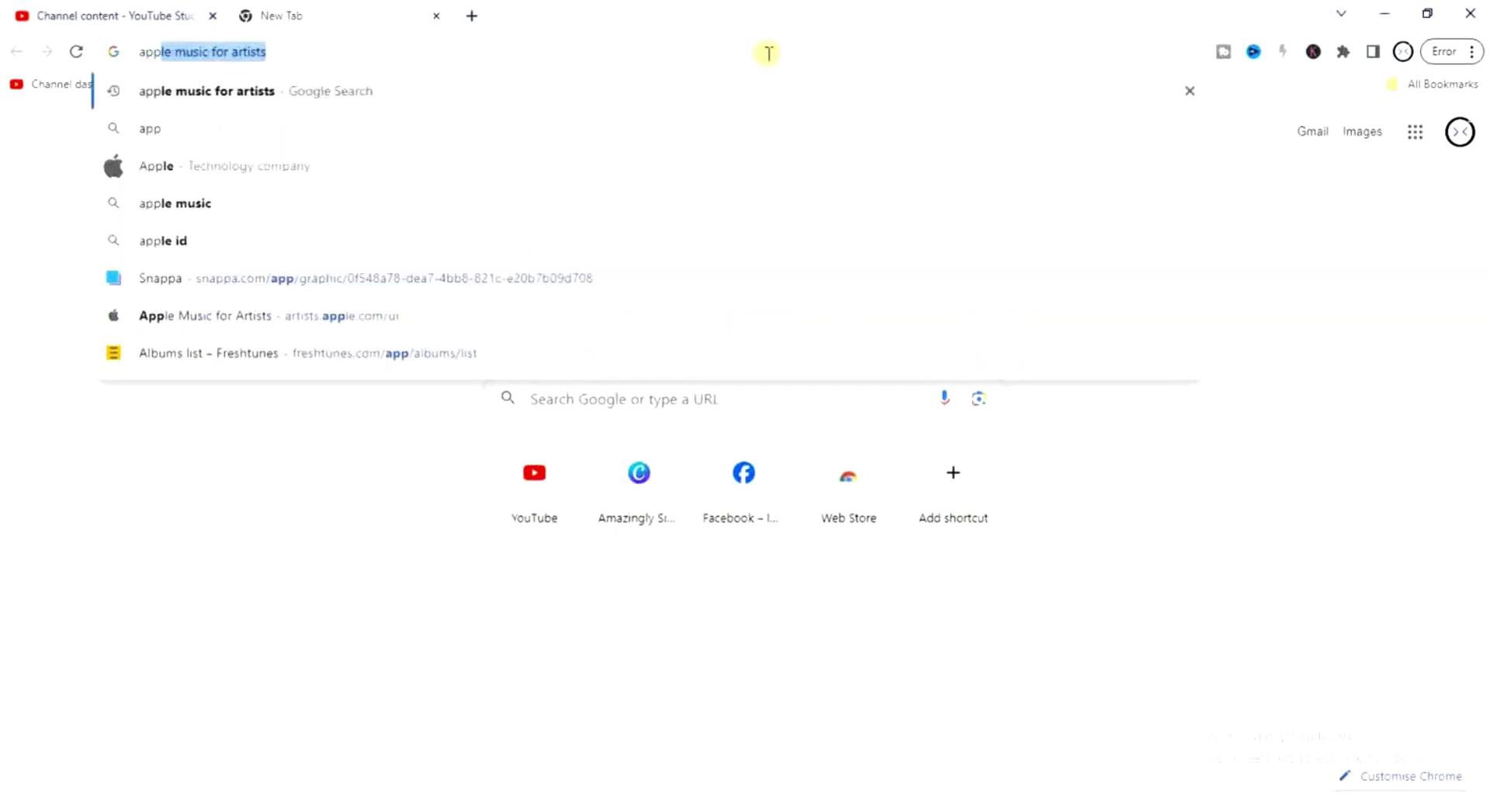
key("Right")
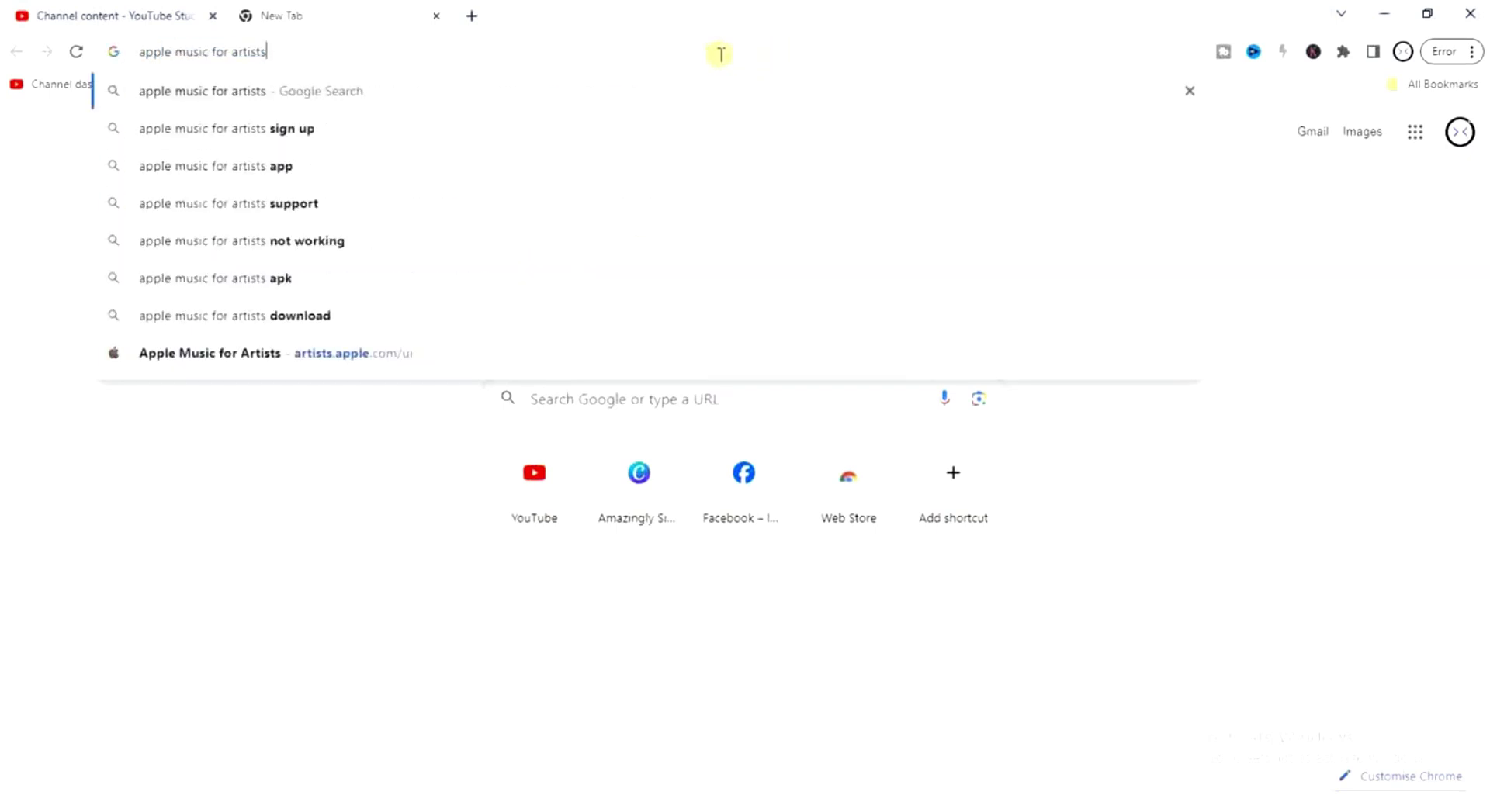
key("Return")
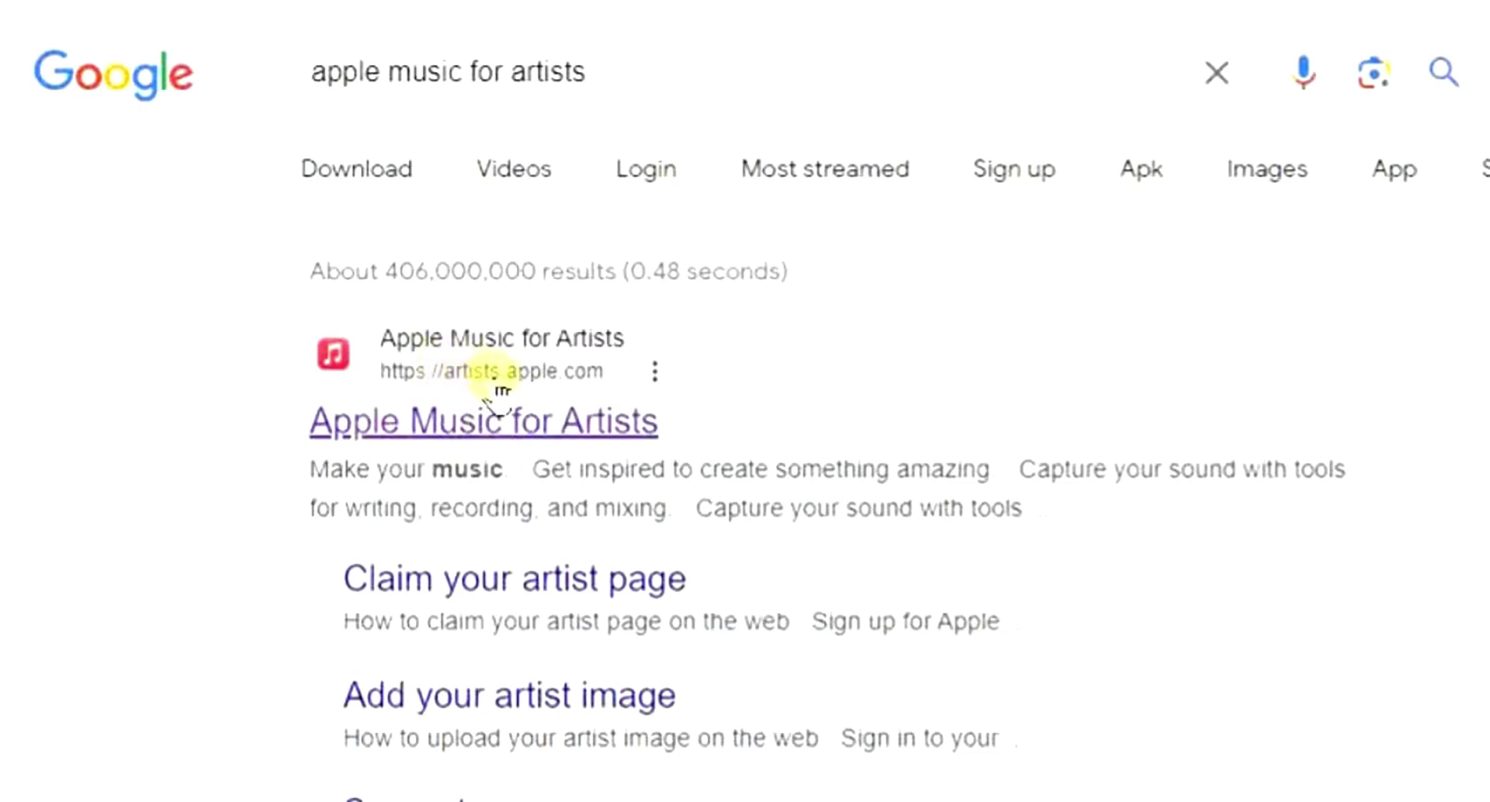
left_click(435, 434)
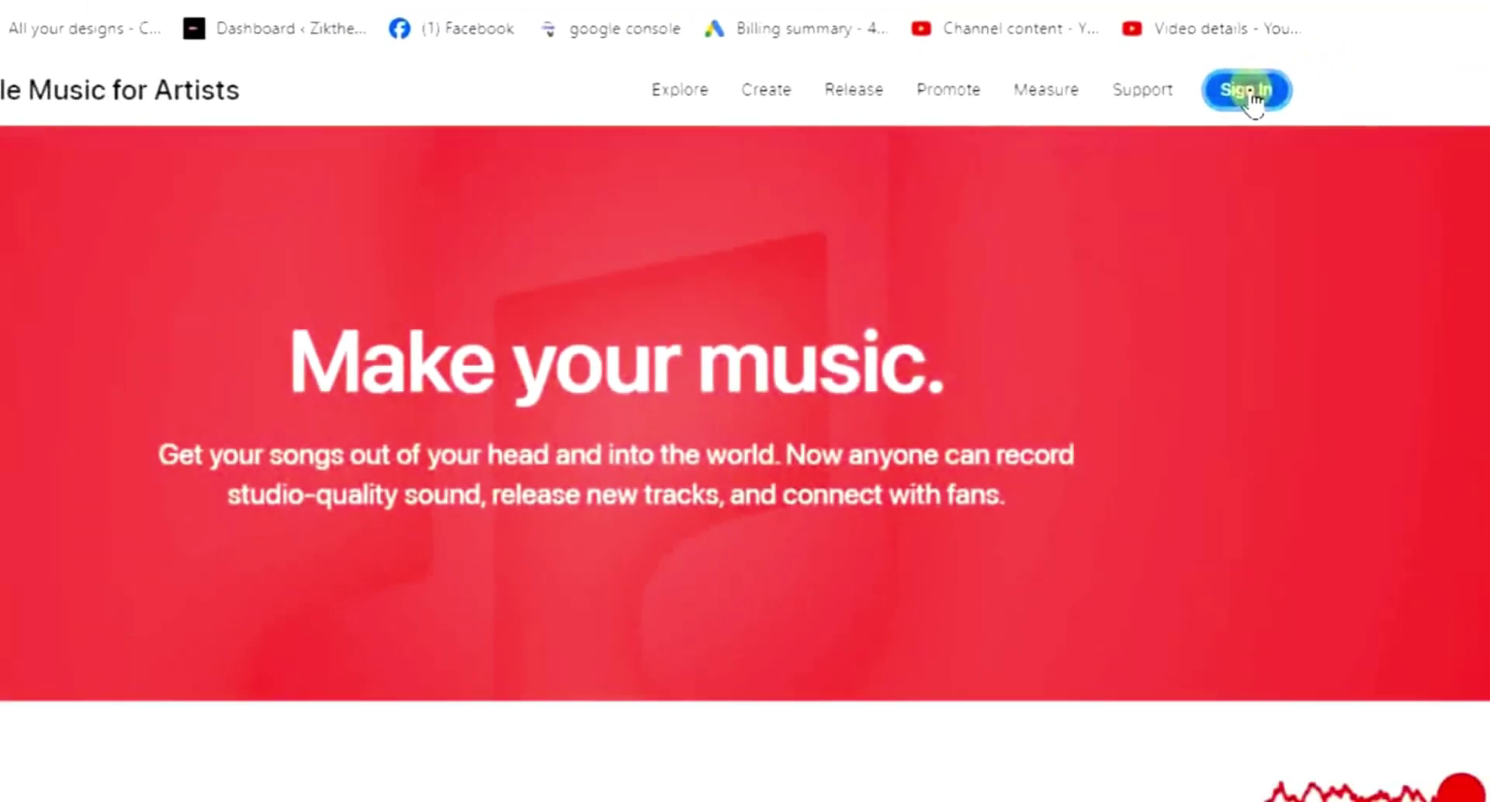
- Sign in to Apple Music for Artists with the account email and the account password
left_click(1209, 108)
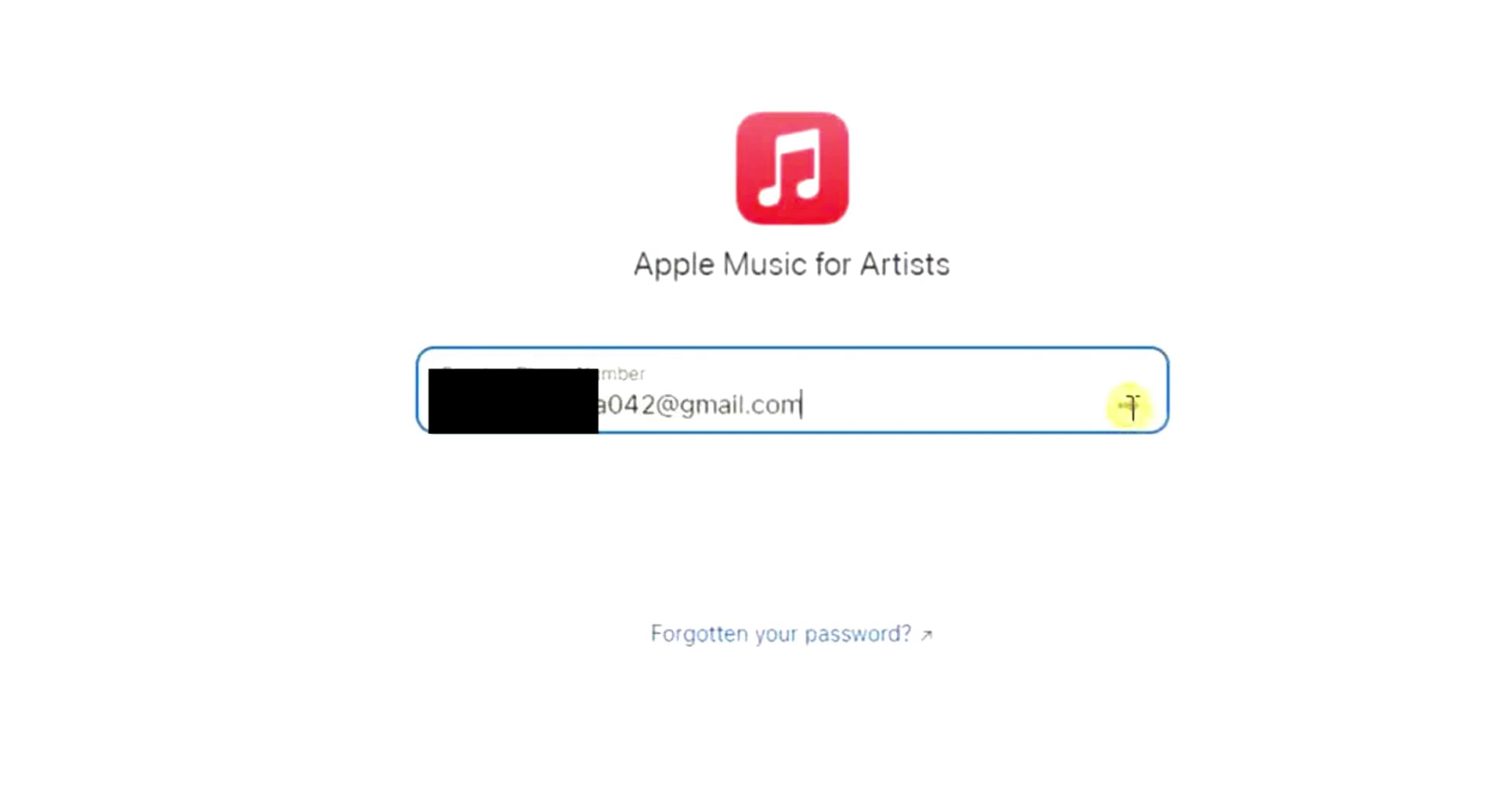
left_click(1129, 406)
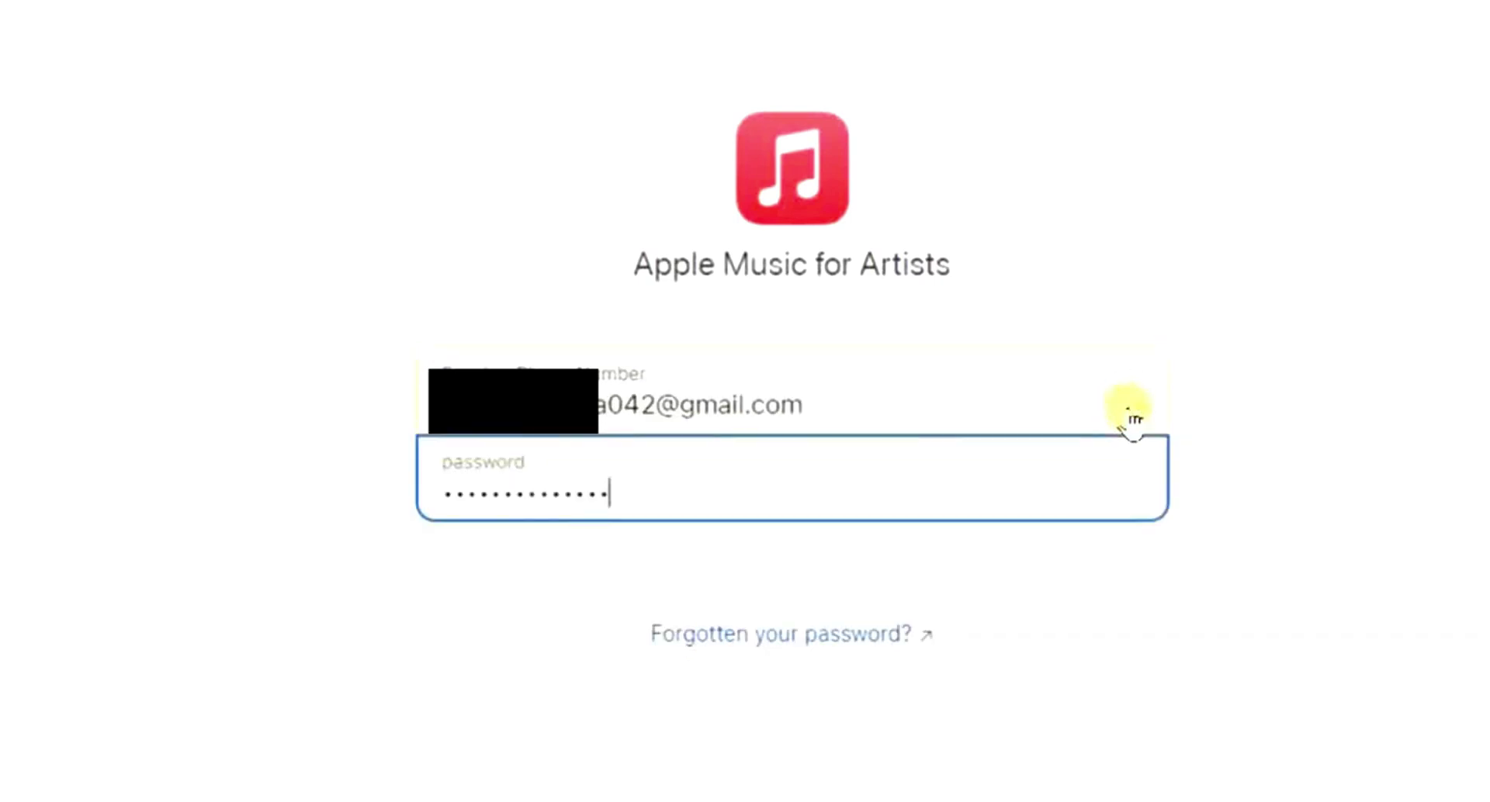
left_click(1127, 494)
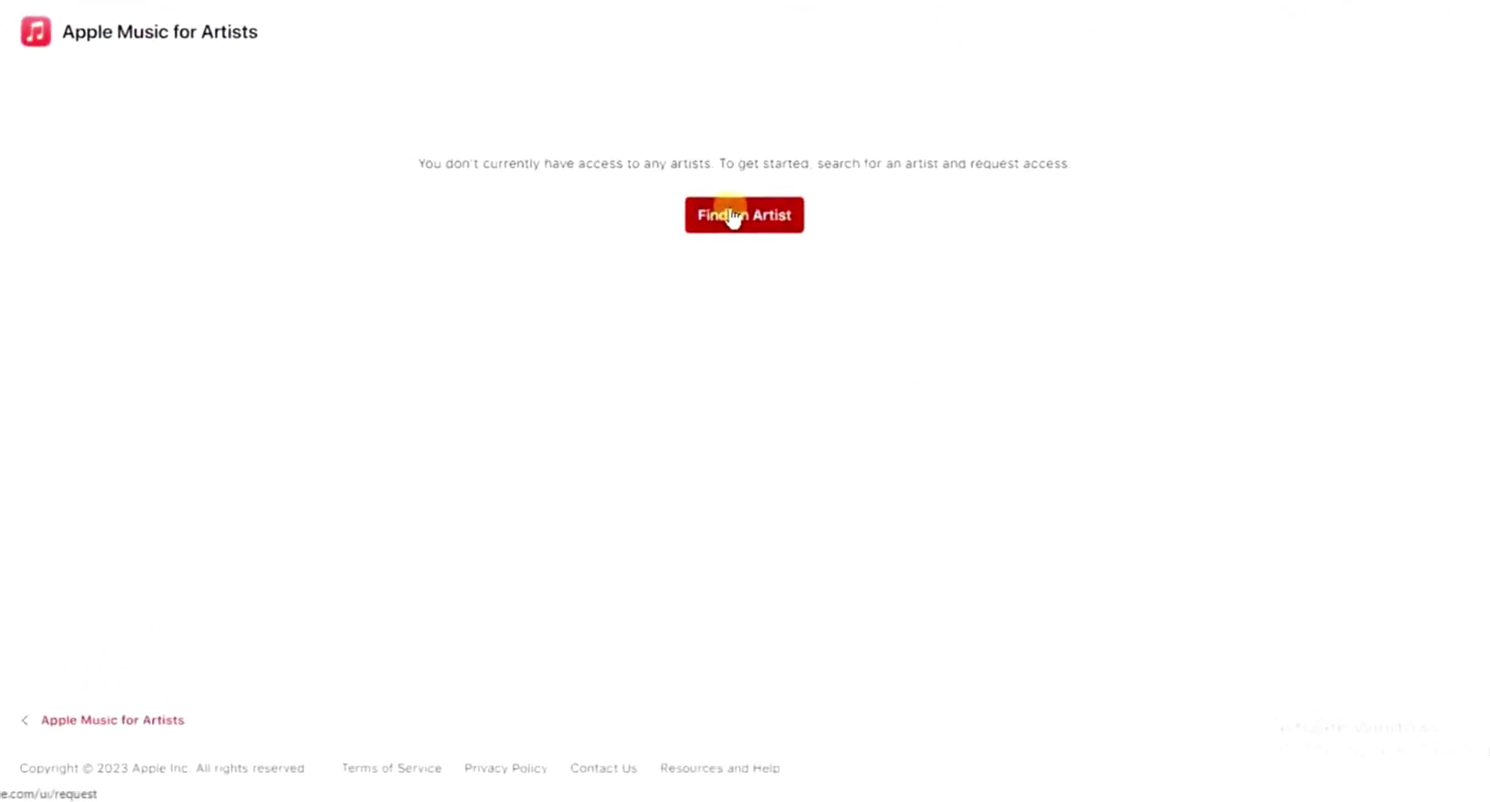
- Start an artist access request, search for the artist's full name and select the matching artist with the single Love Me
left_click(749, 221)
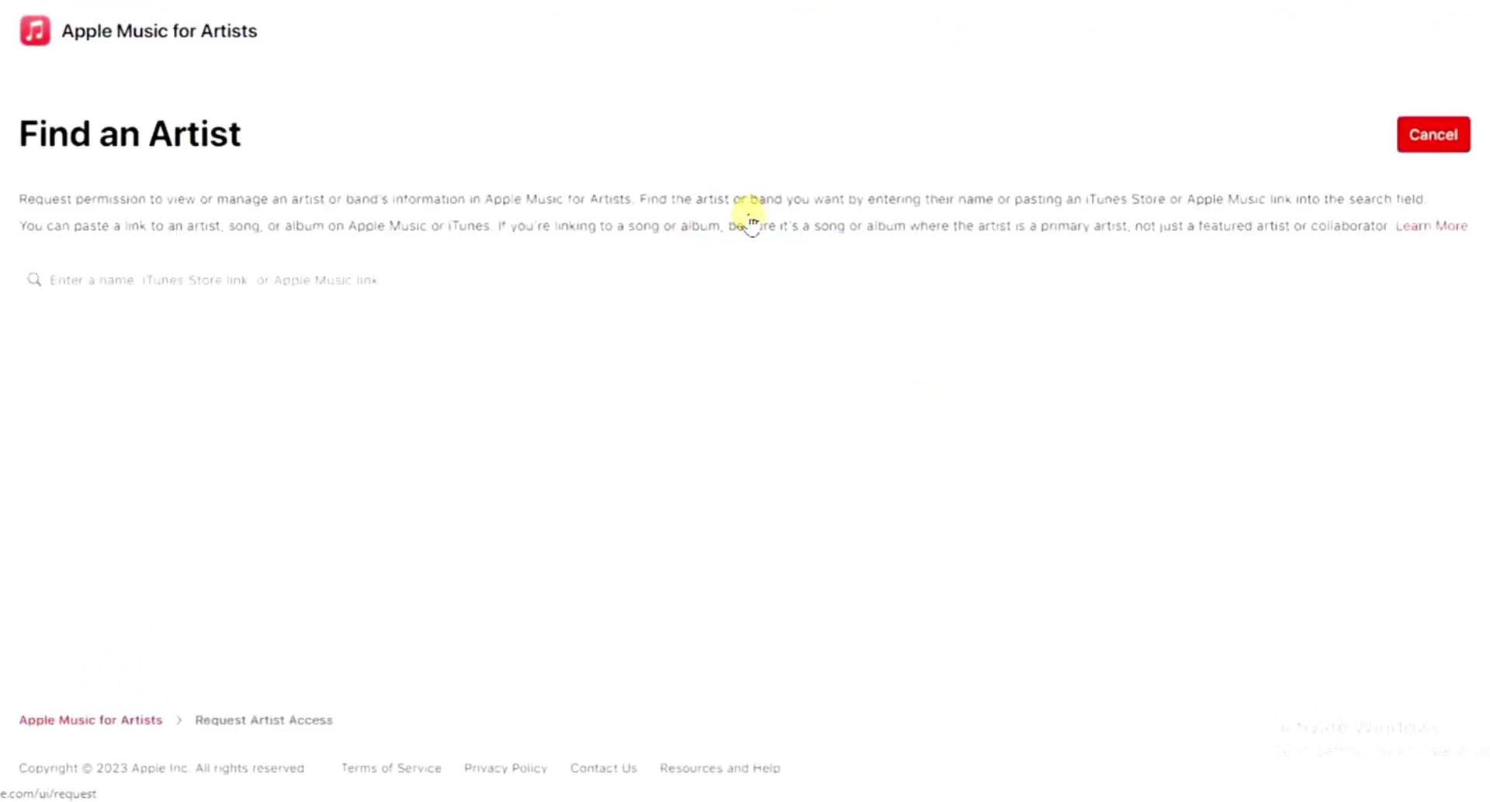
left_click(465, 280)
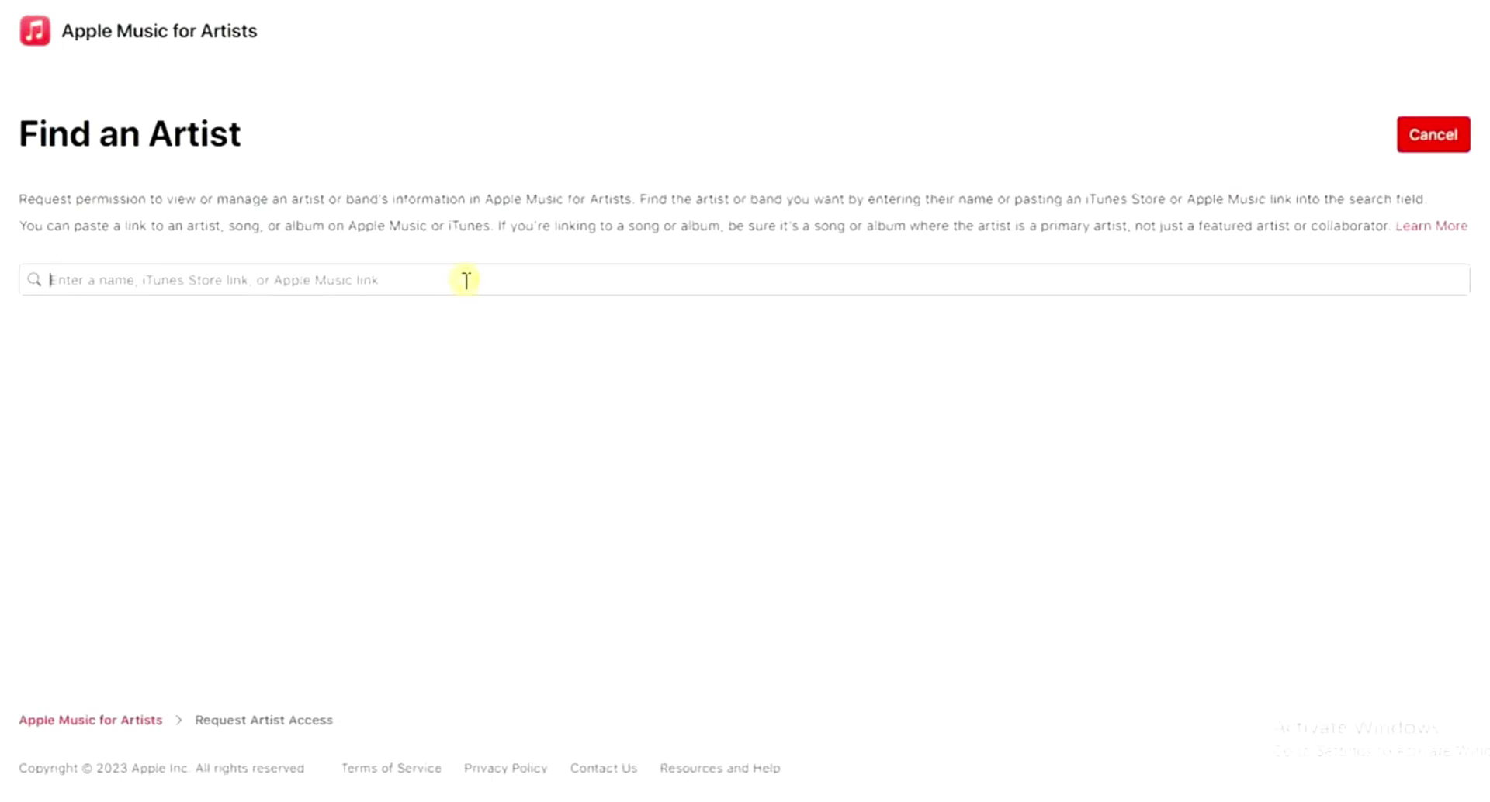
type("isaa")
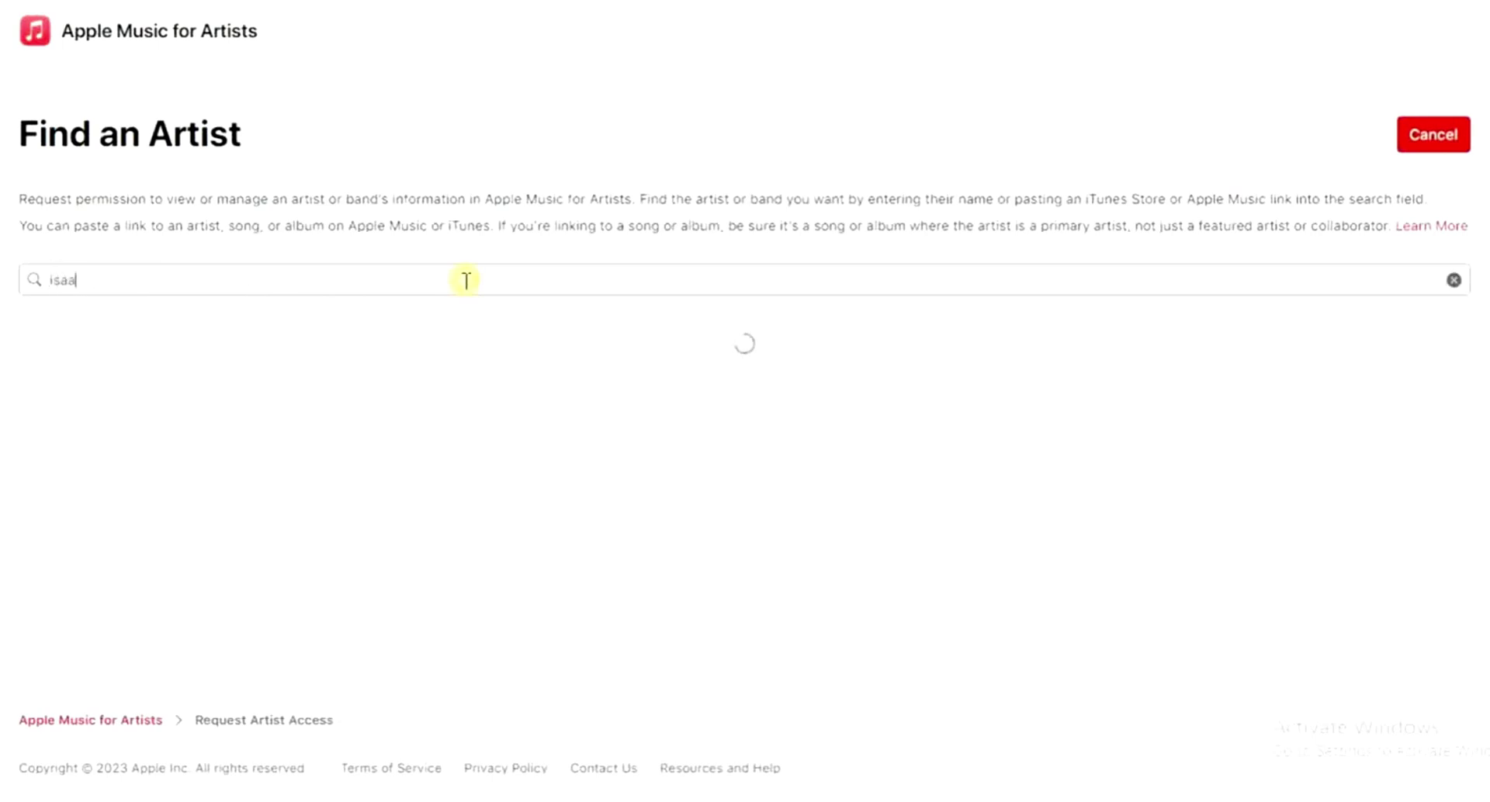
type("c o")
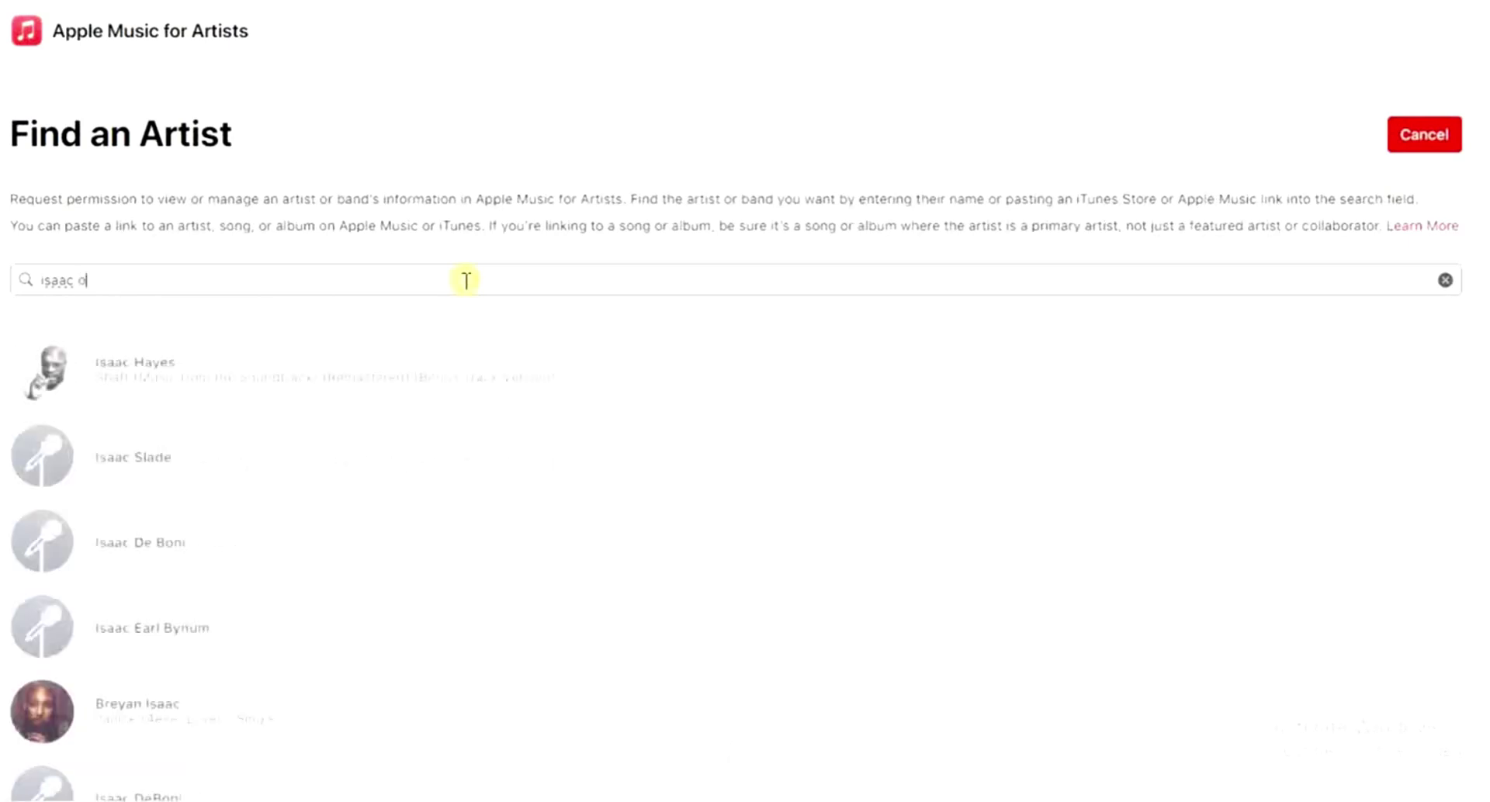
type("kwuibe")
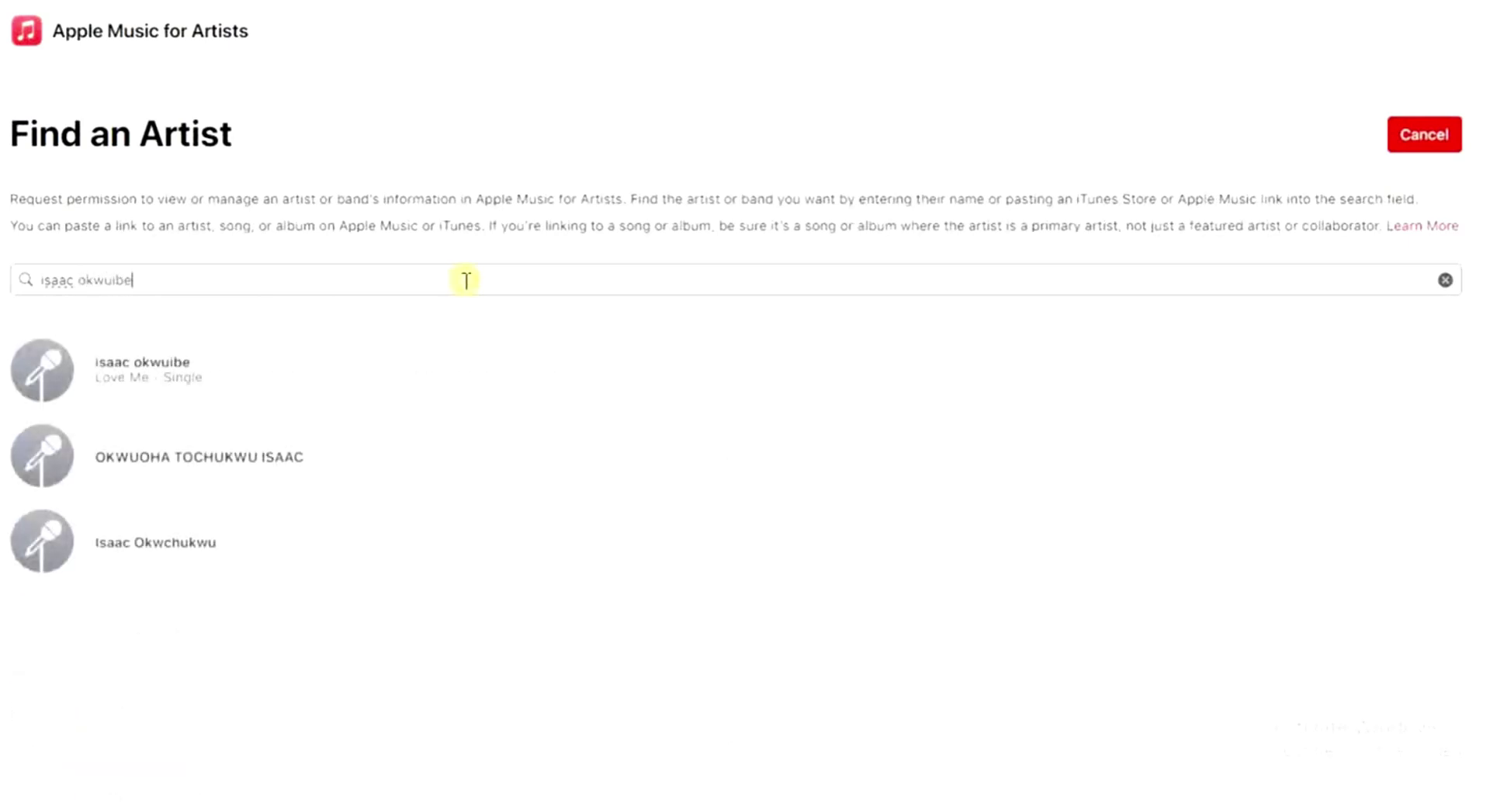
left_click(167, 365)
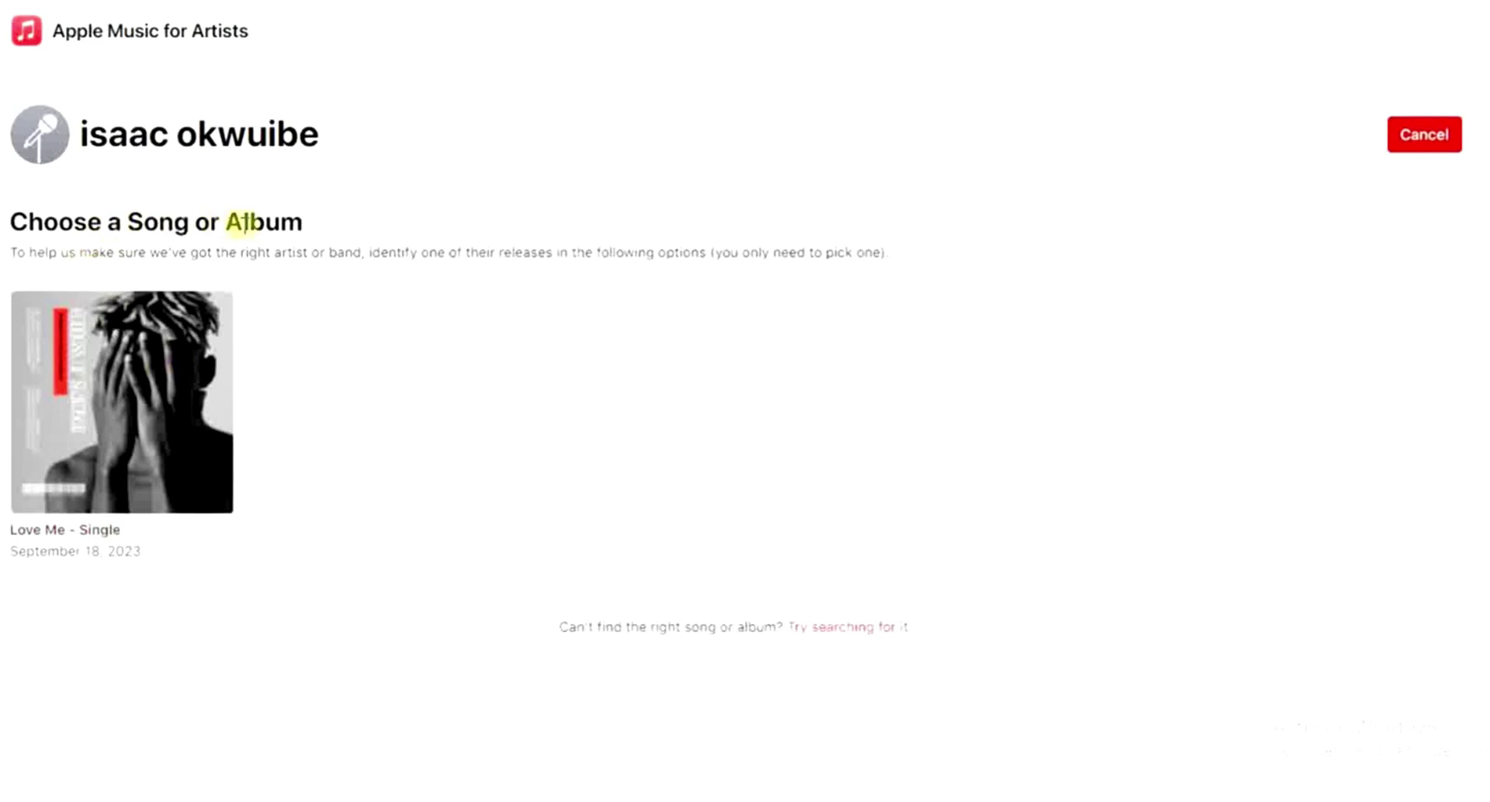
- Choose Love Me - Single as the identifying release and fill in the Account Info email and phone number from a saved contact
left_click(157, 436)
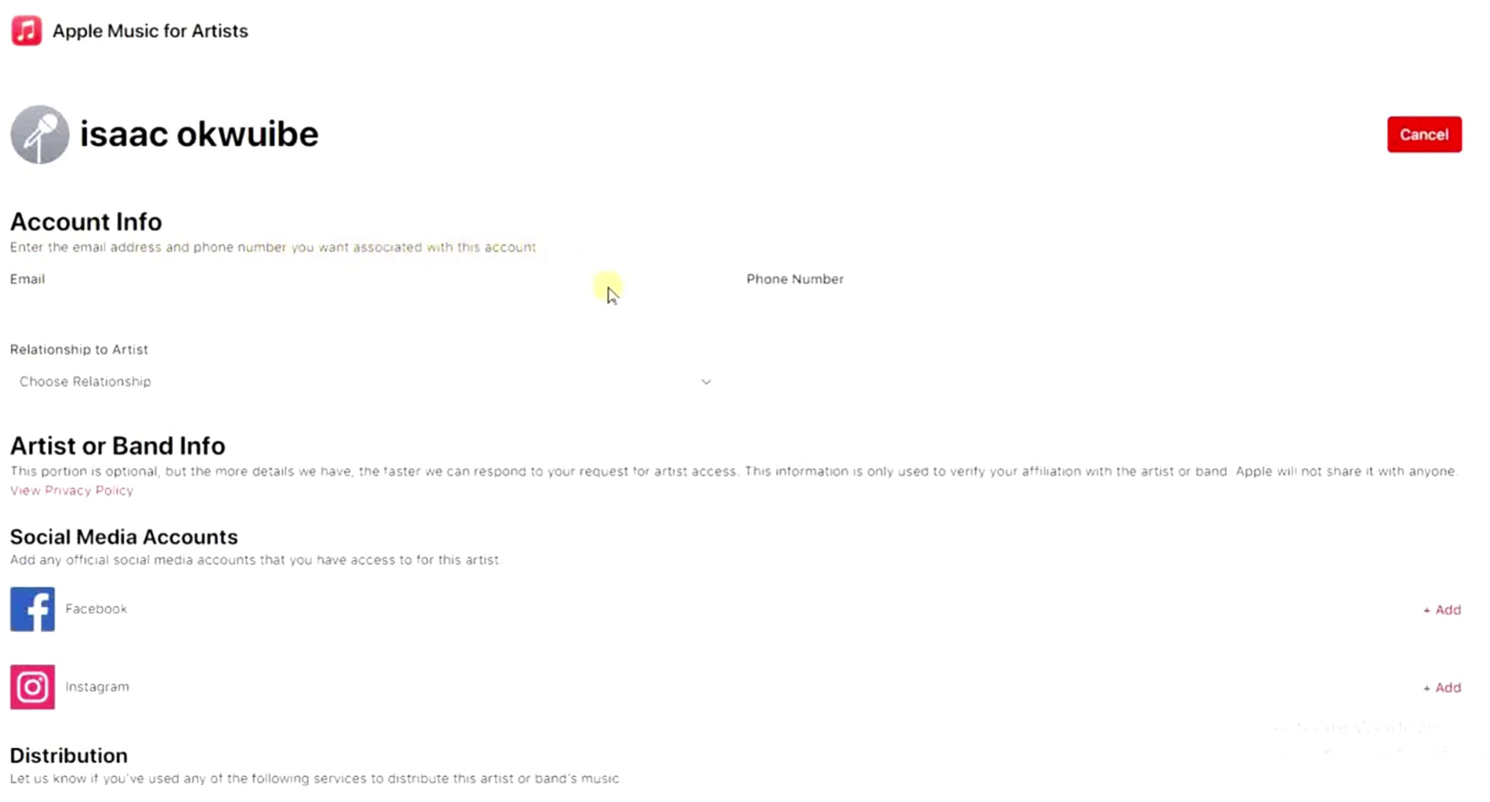
left_click(347, 305)
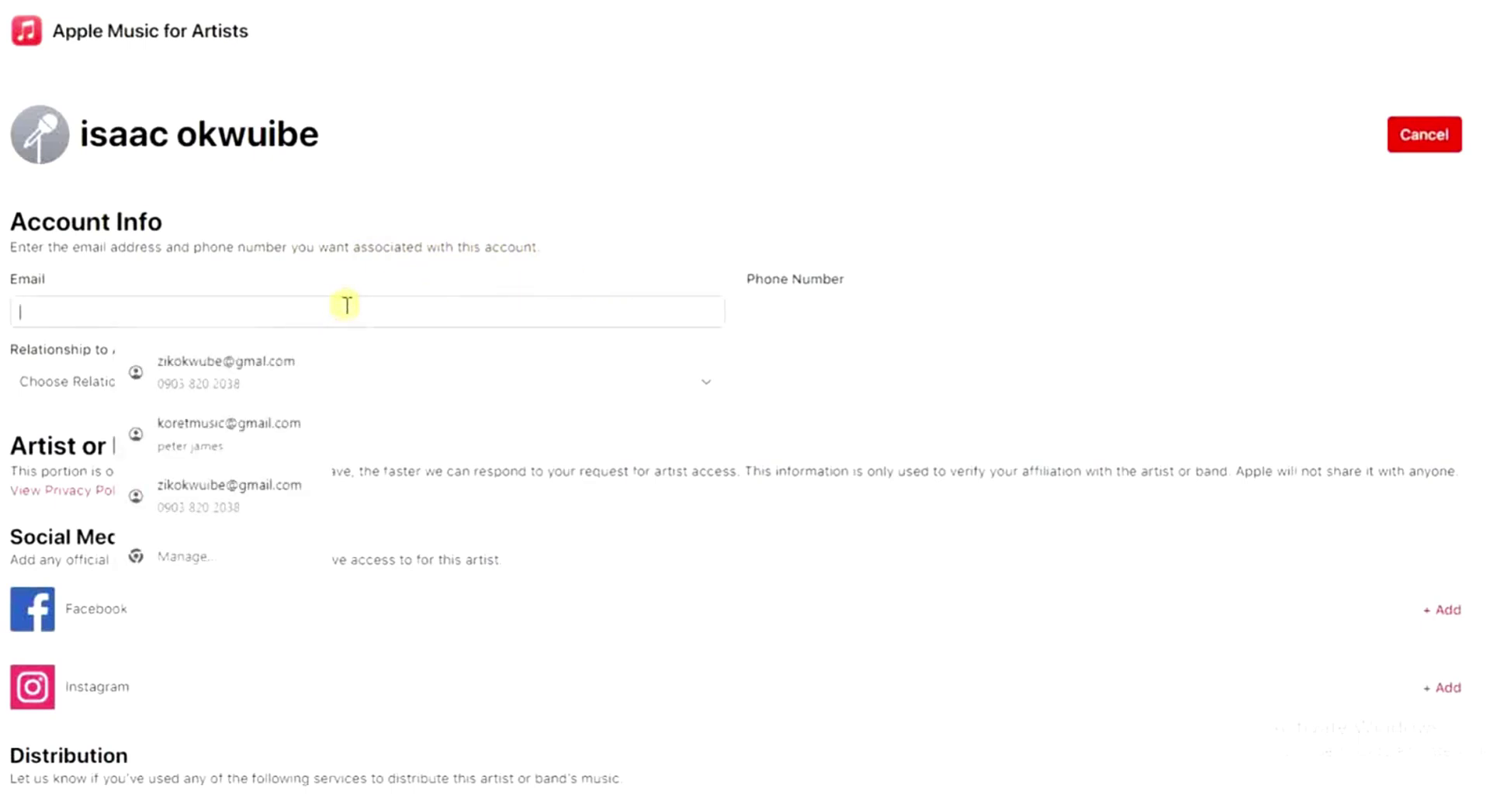
left_click(272, 444)
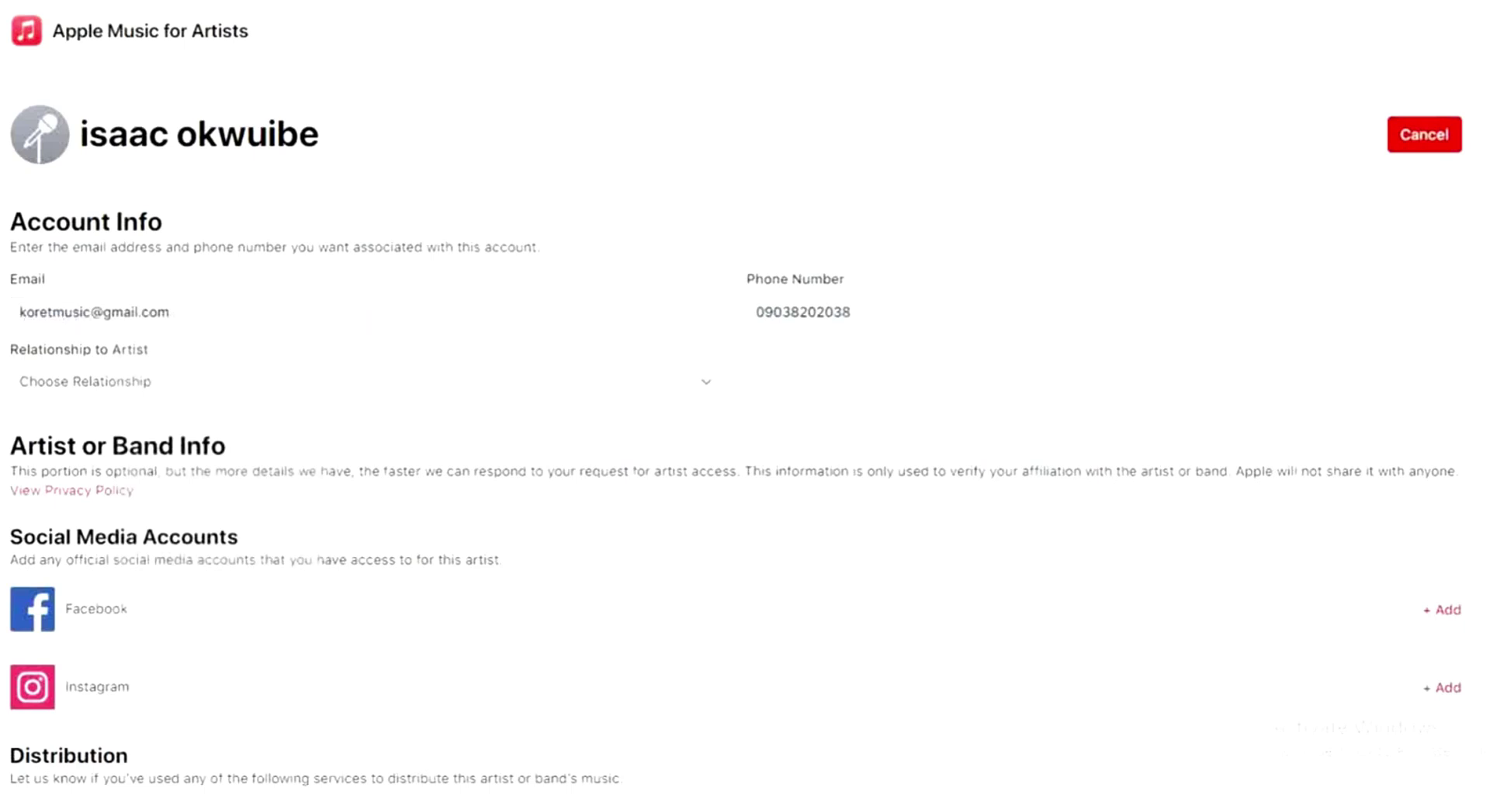
- Link the Facebook account under Social Media Accounts, granting access to the page Zik the Programming Guy
scroll(745, 400, "down", 3)
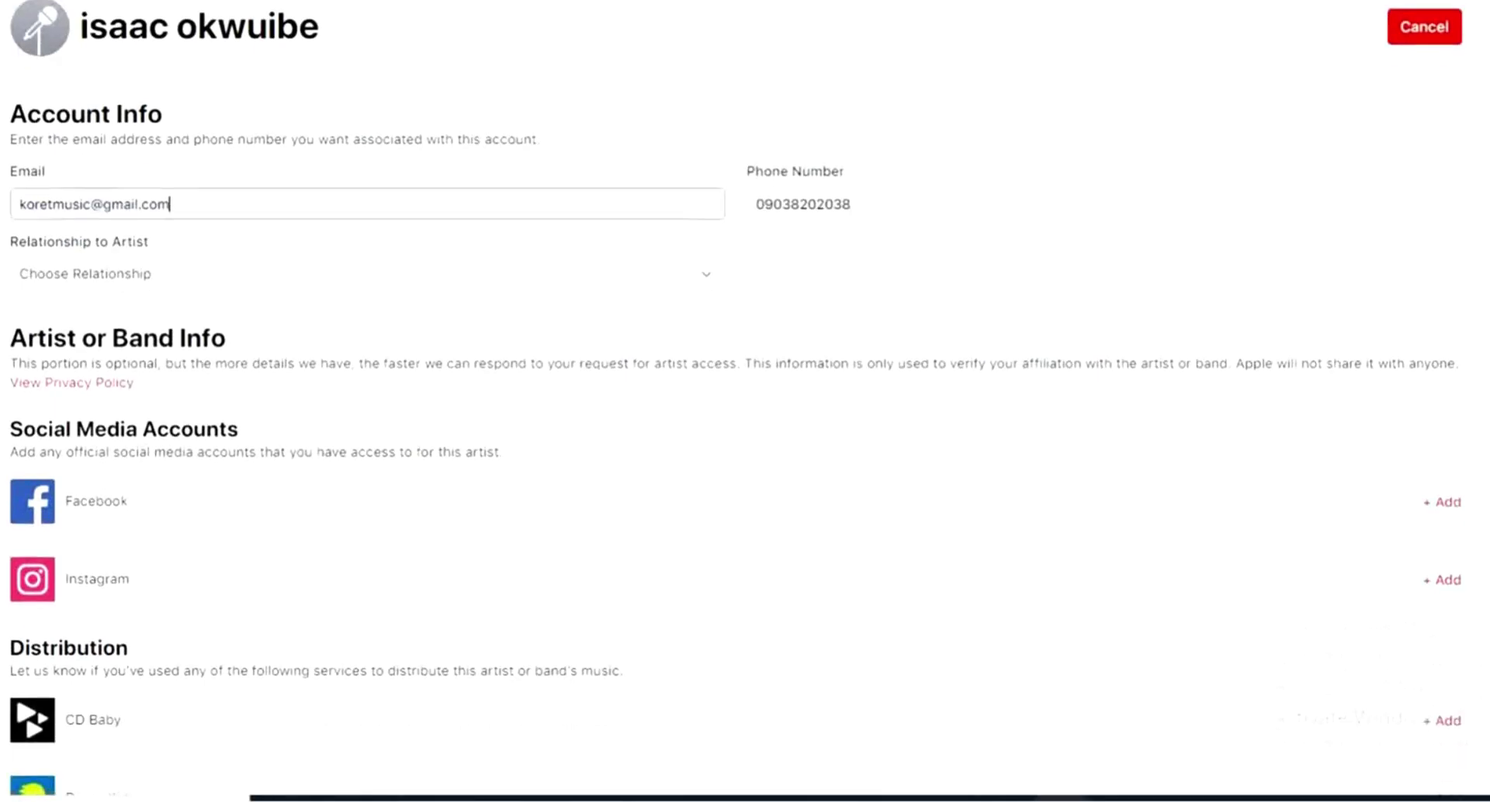
scroll(744, 400, "down", 1)
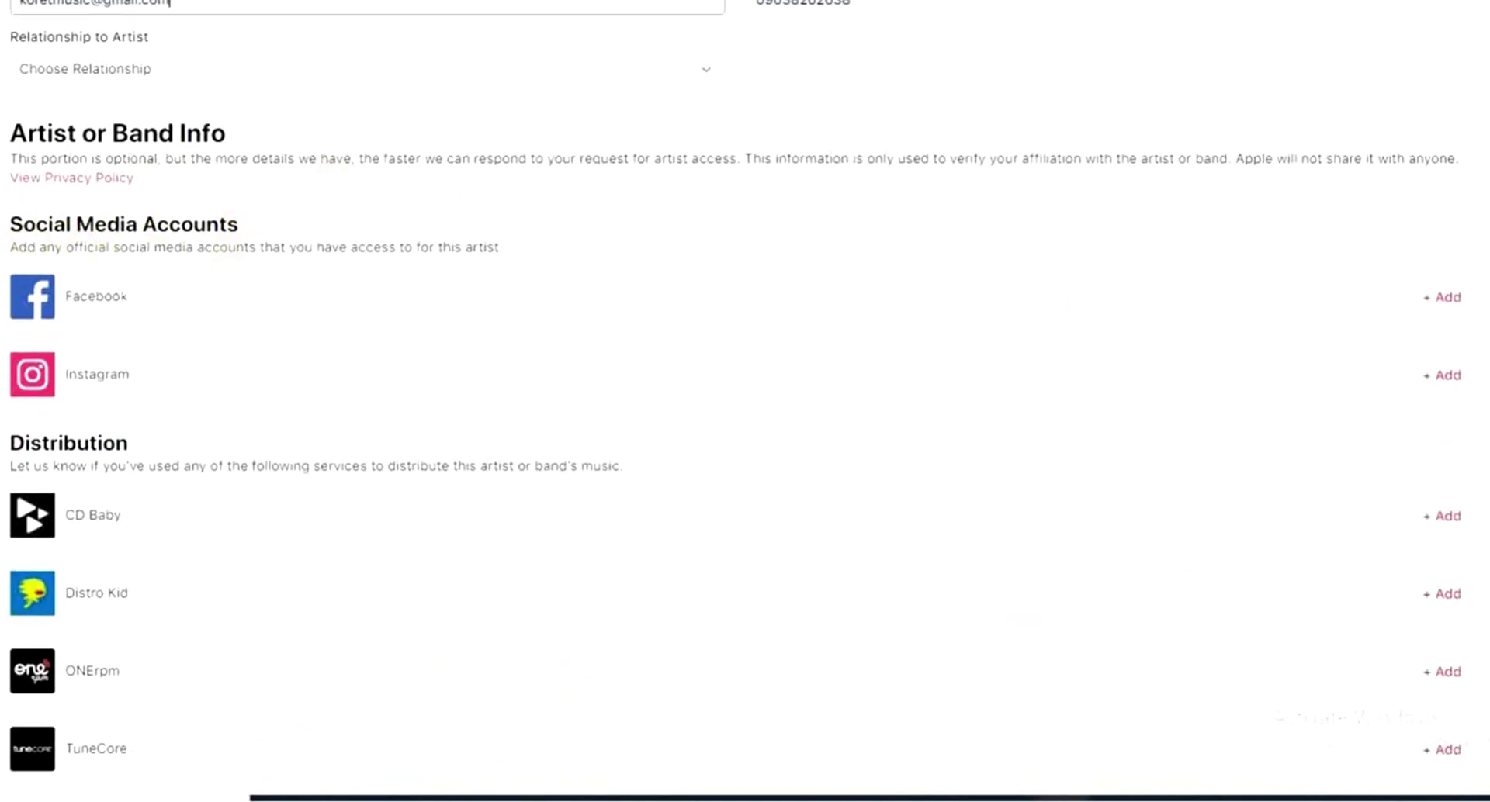
scroll(745, 400, "down", 1)
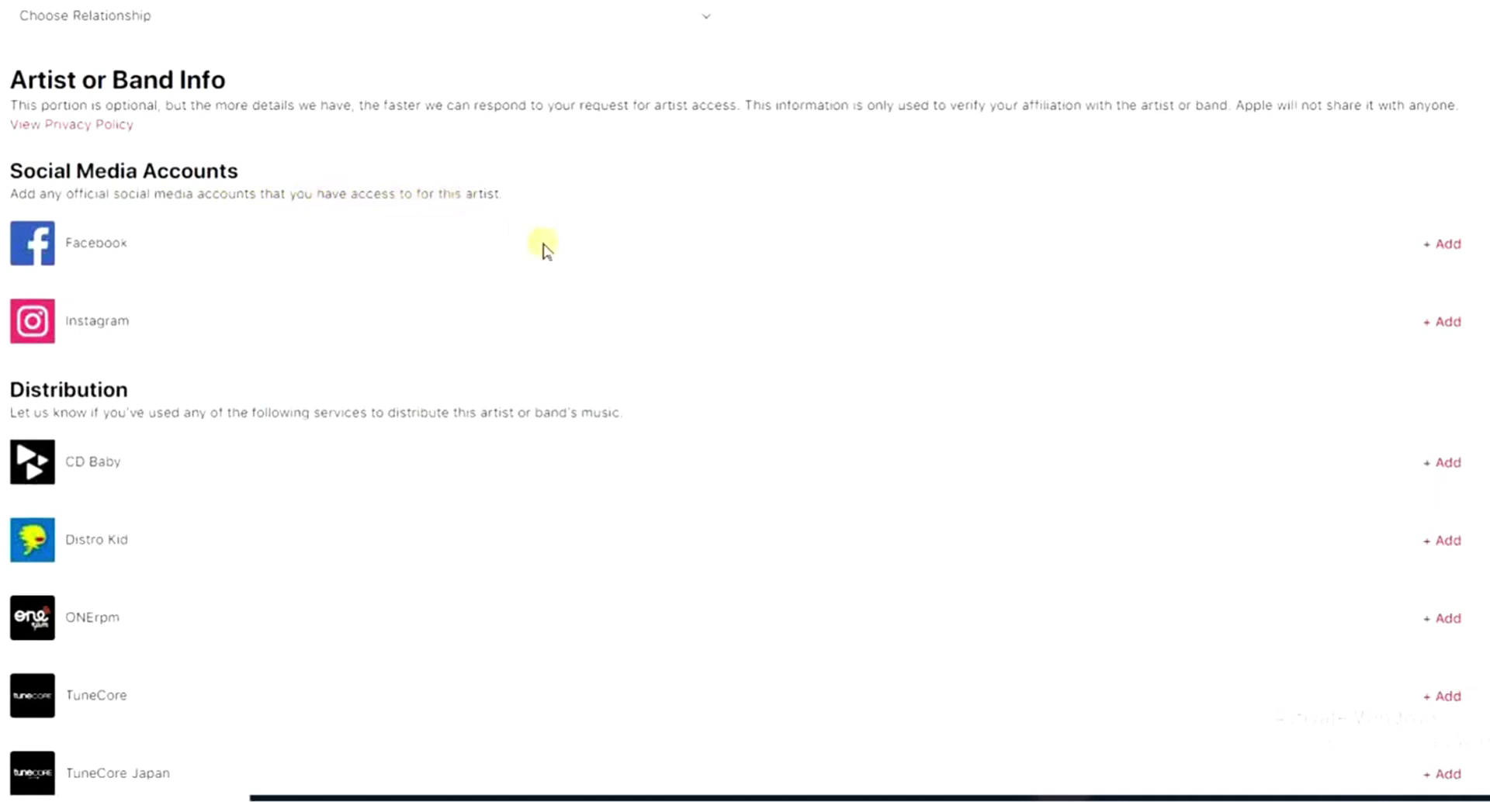
left_click(1442, 245)
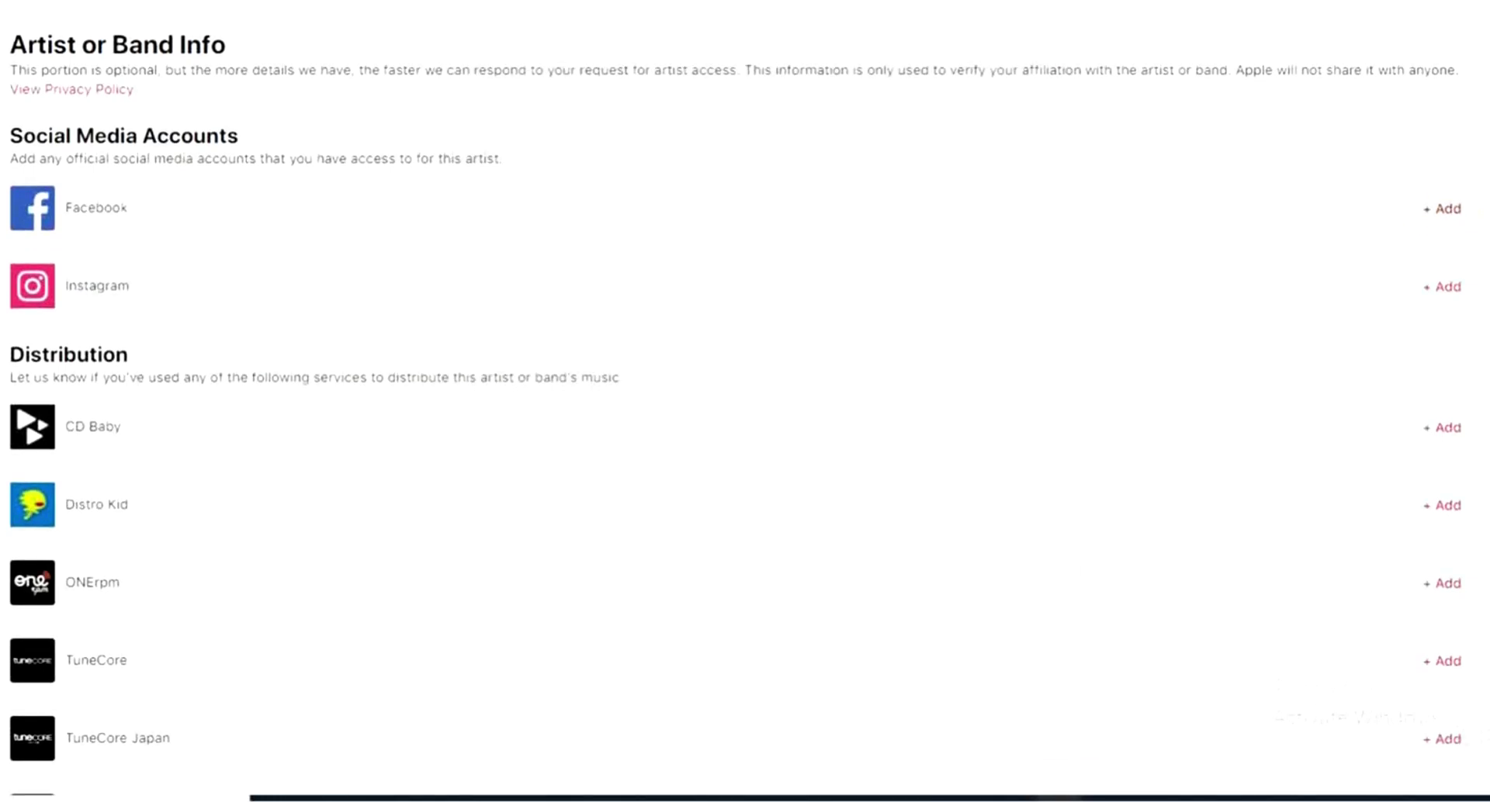
left_click(1439, 216)
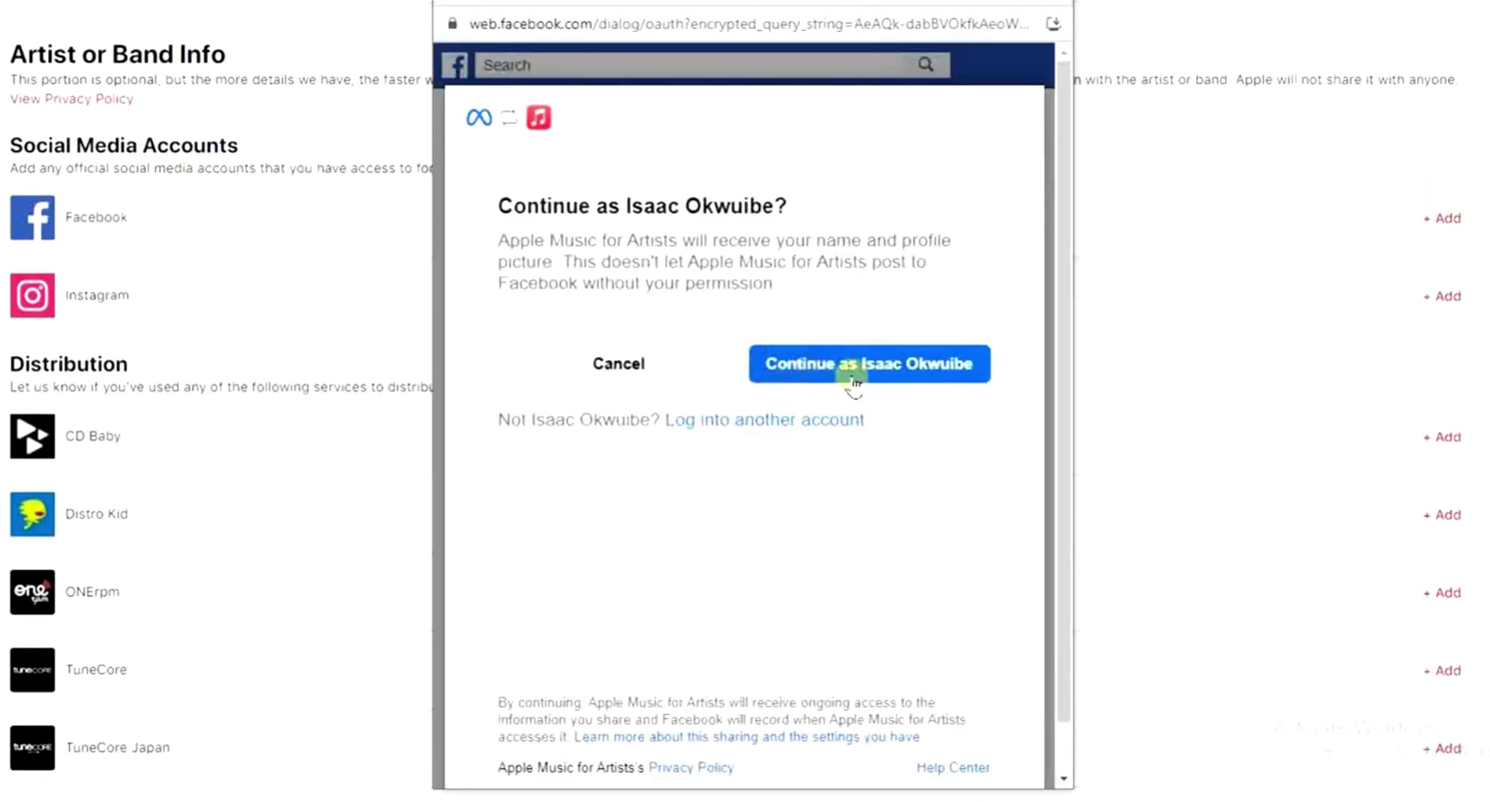
left_click(903, 369)
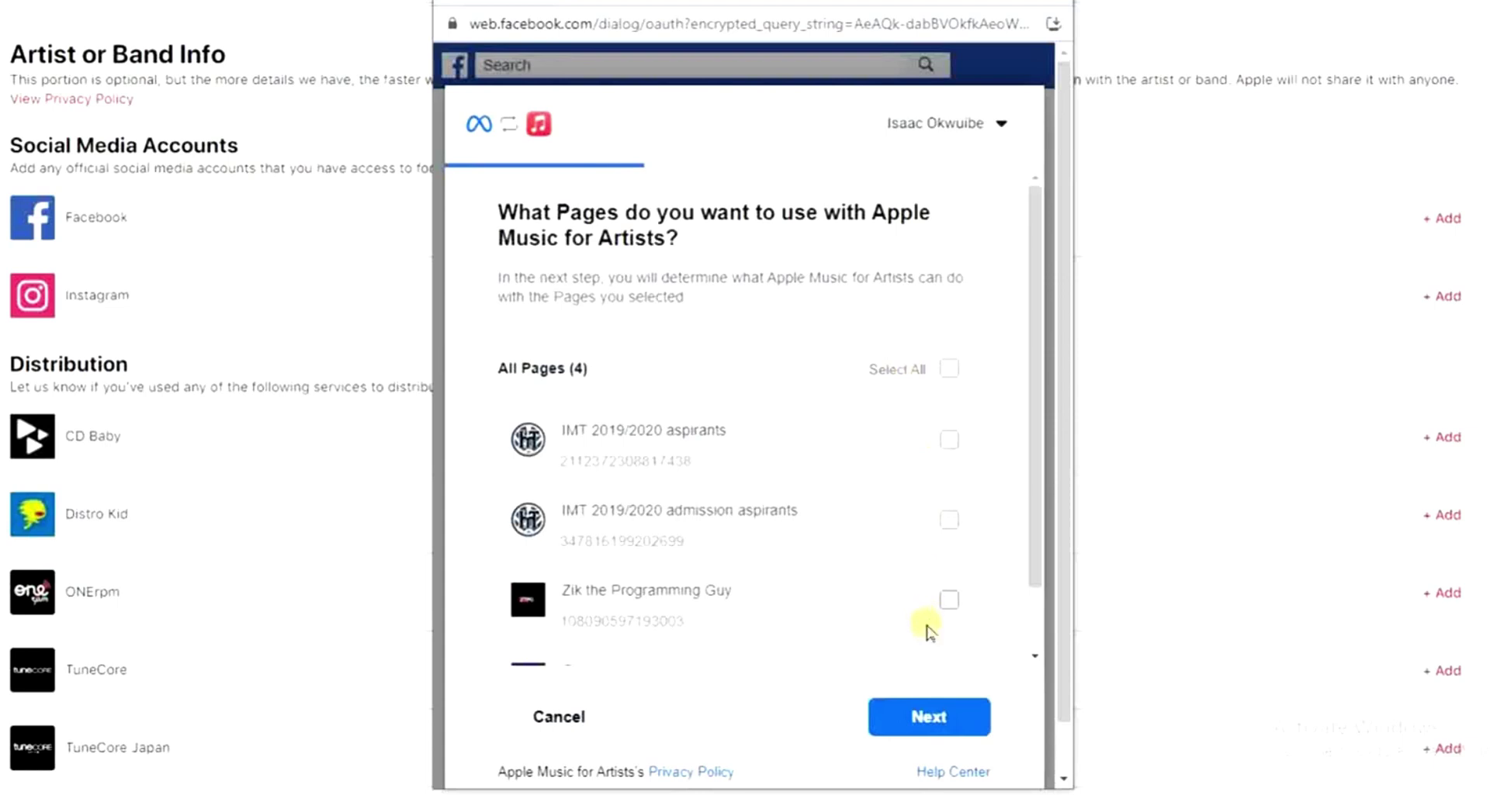
left_click(950, 604)
left_click(931, 718)
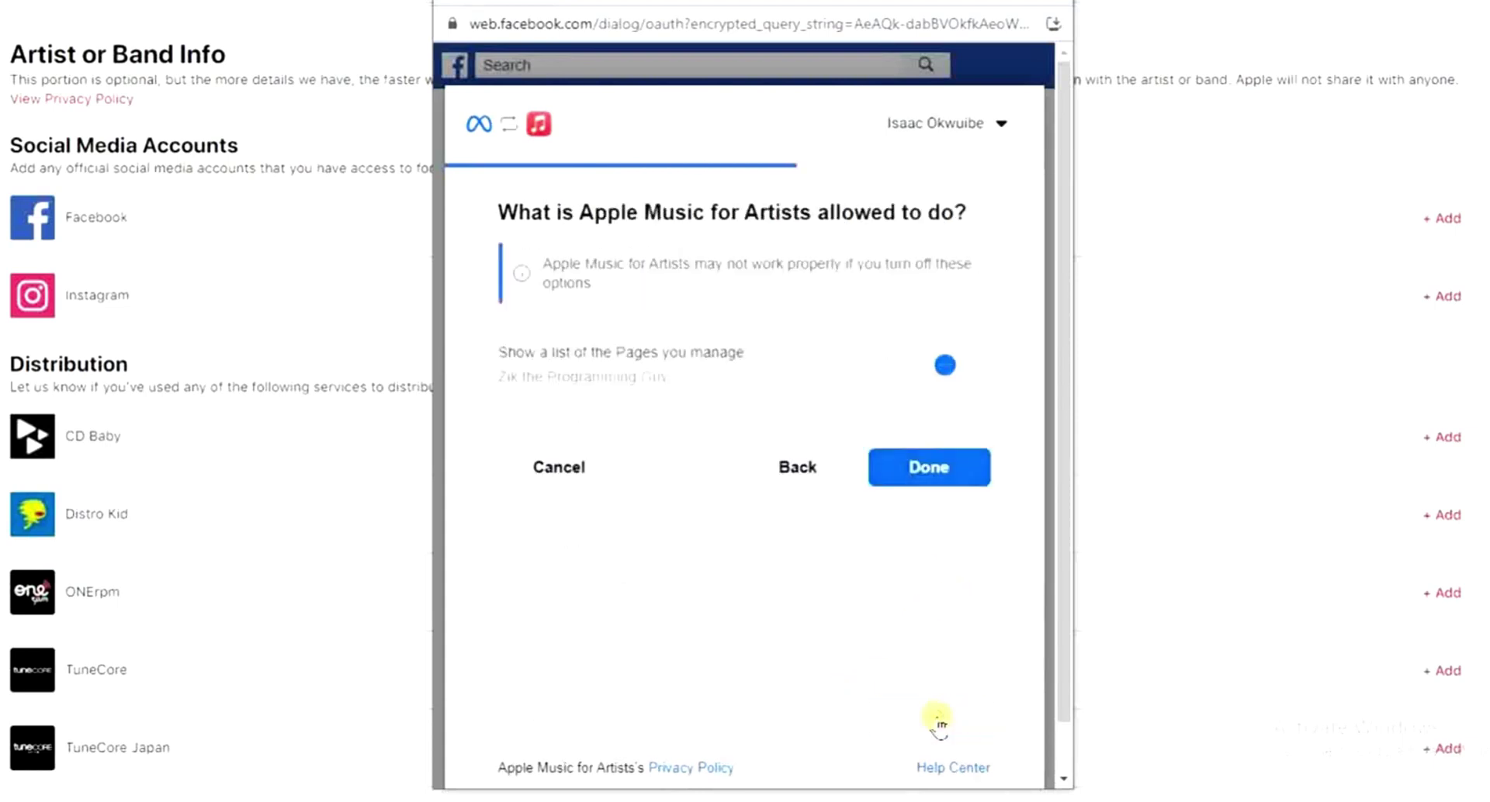
left_click(937, 471)
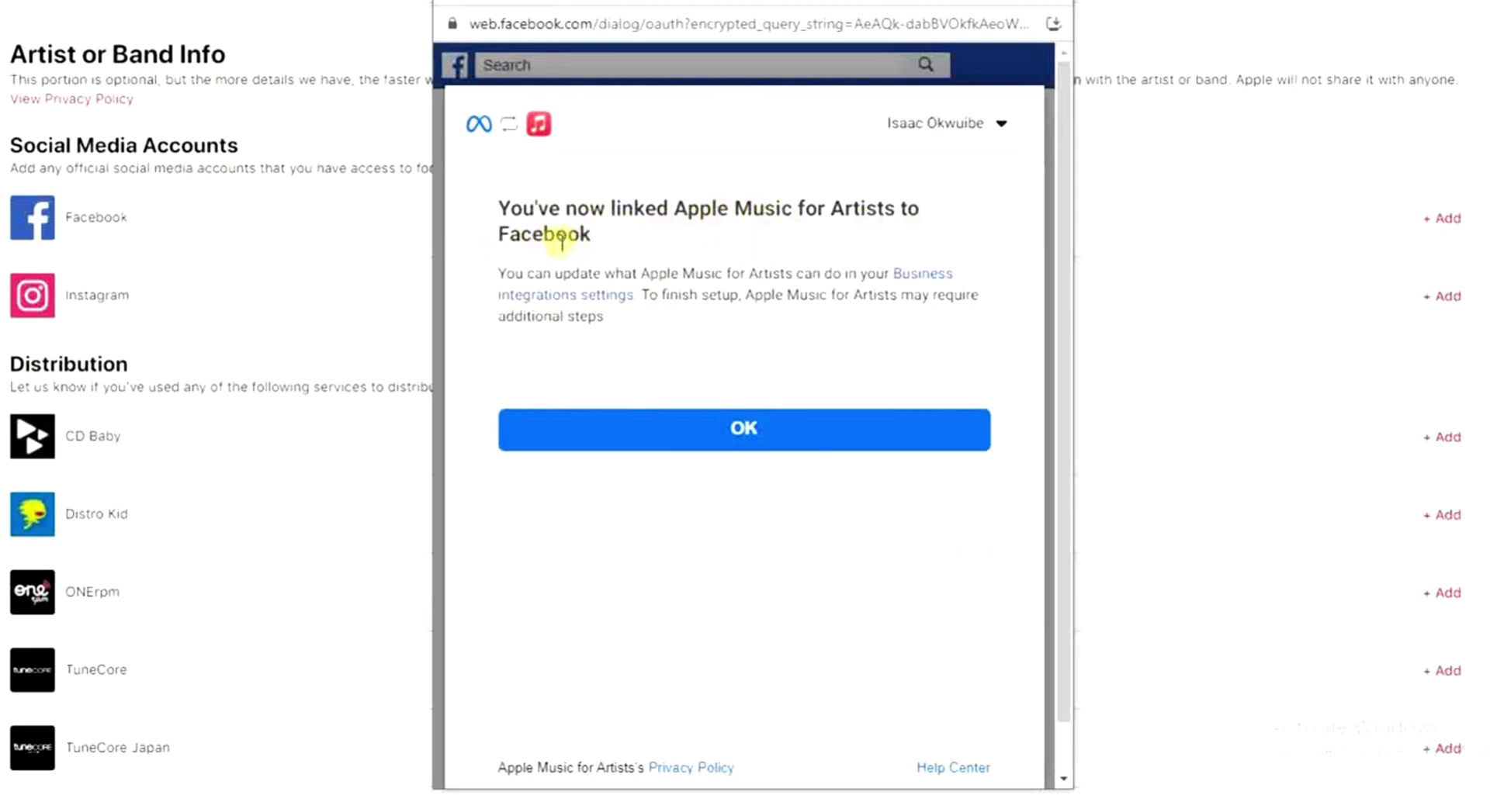
left_click(754, 436)
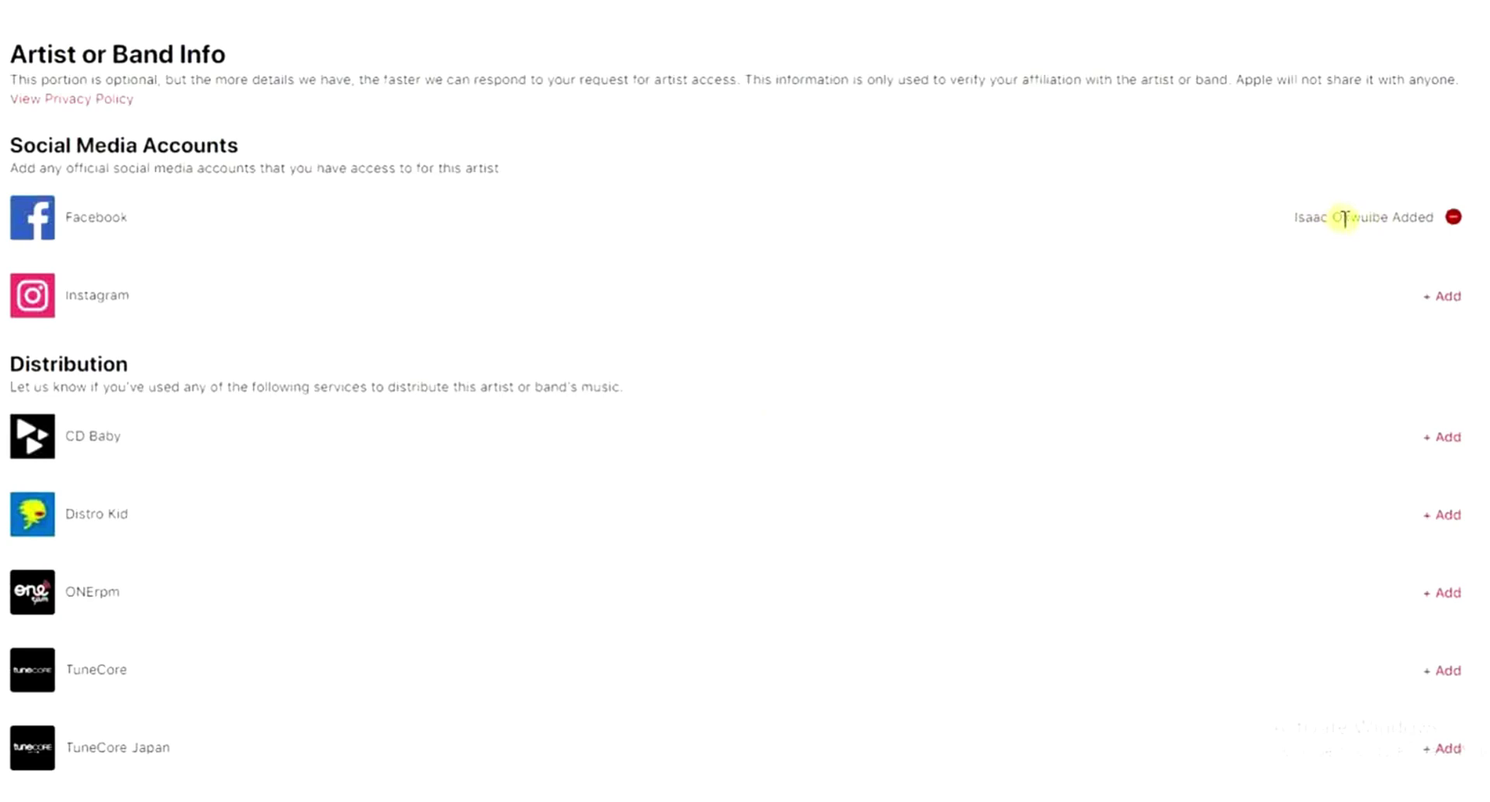
- Open the authorization for adding Distro Kid as a service under Distribution
left_click(1450, 299)
scroll(737, 417, "down", 2)
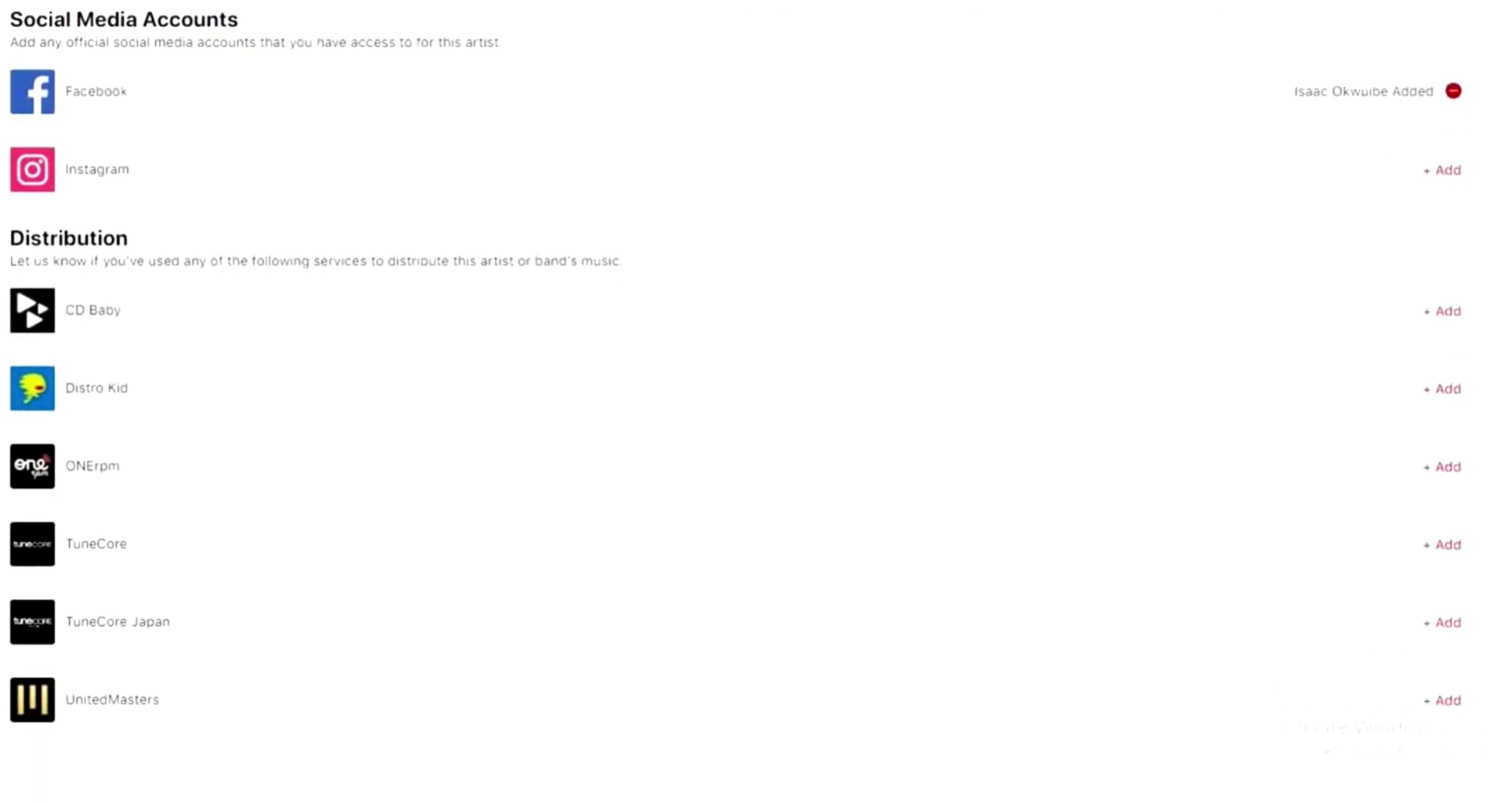
scroll(738, 402, "down", 2)
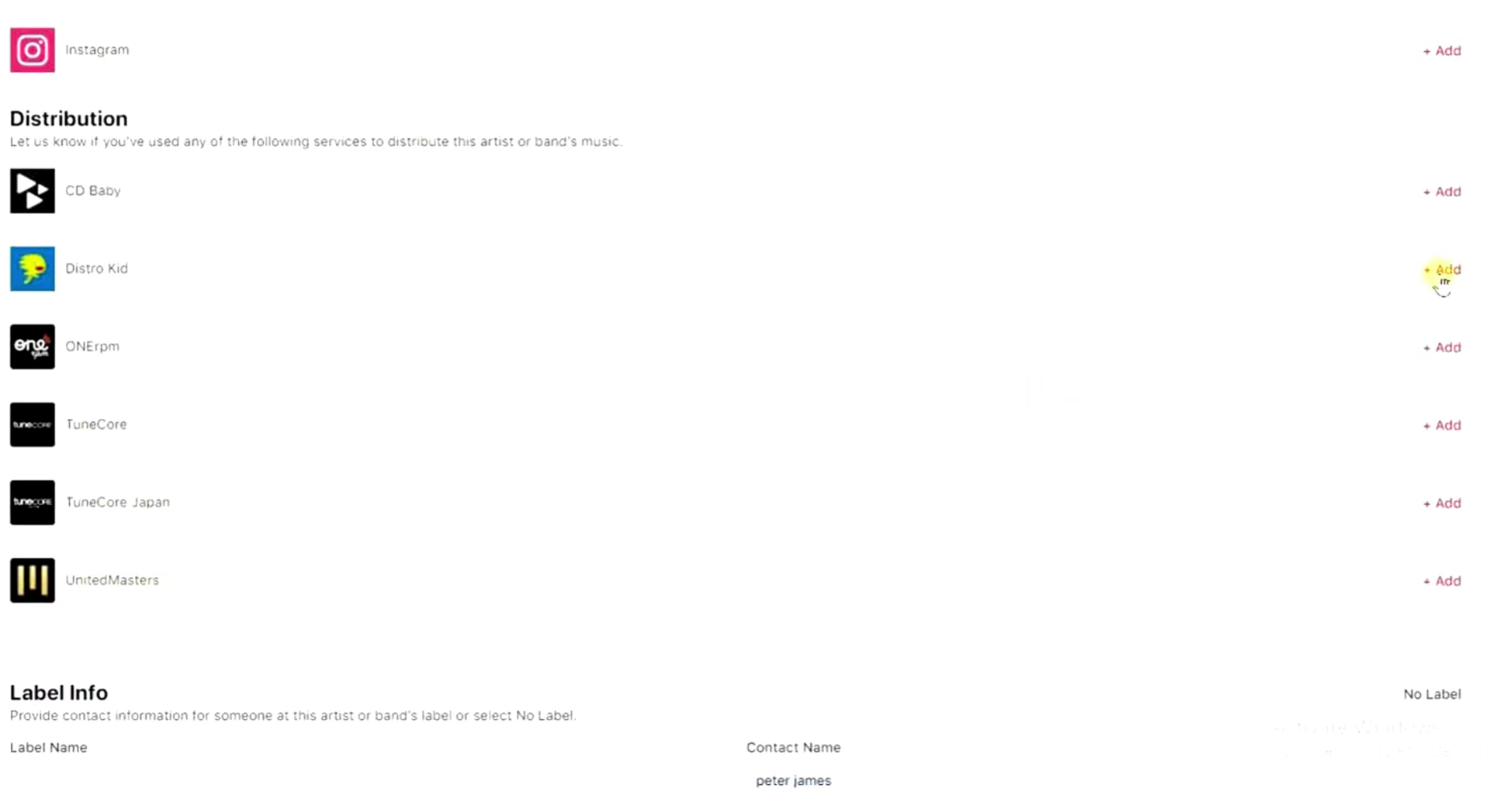
left_click(1442, 274)
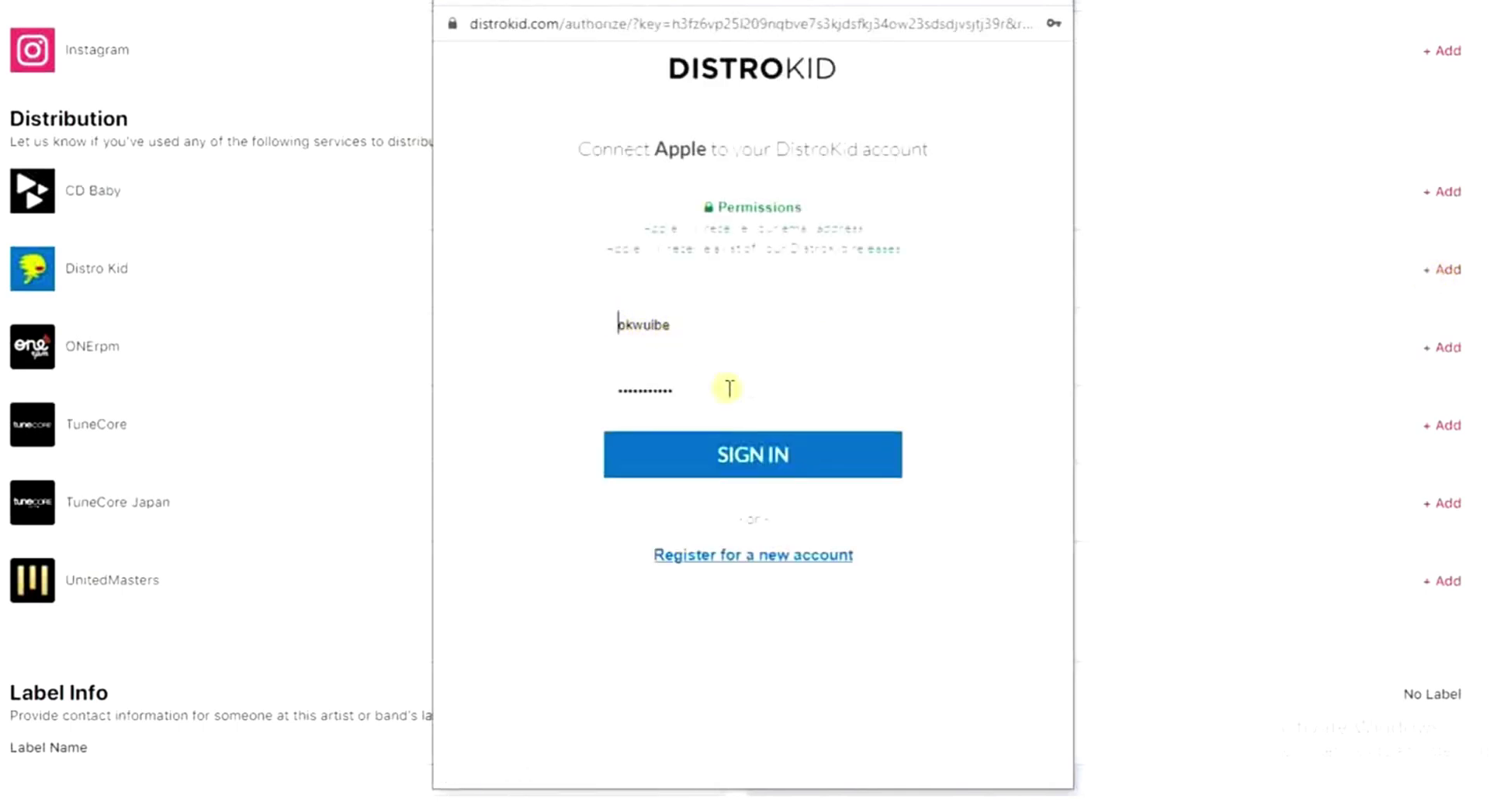
- Sign in to the DistroKid account, replacing the prefilled login with the correct account email and password
left_click(763, 456)
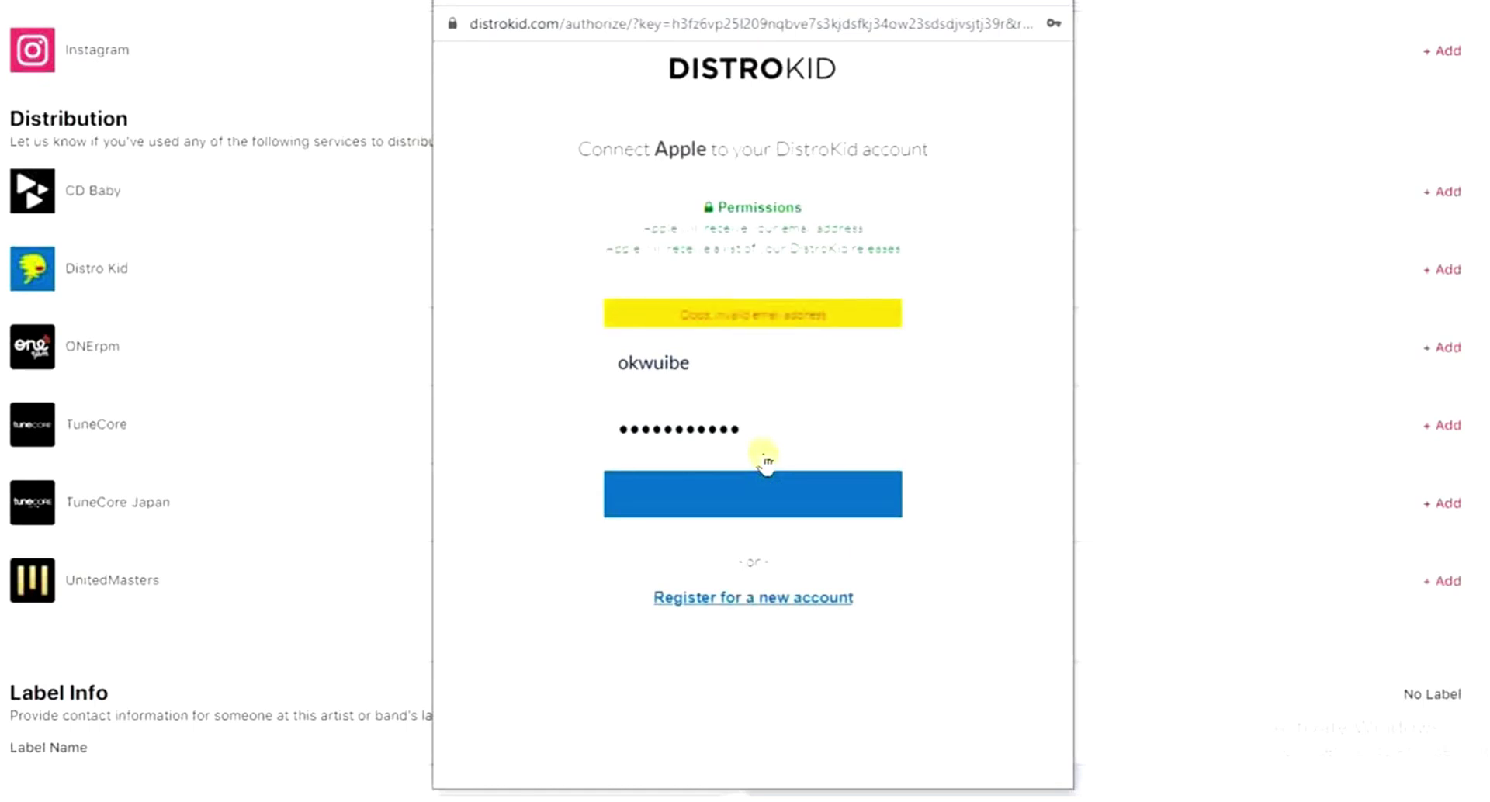
left_click(708, 358)
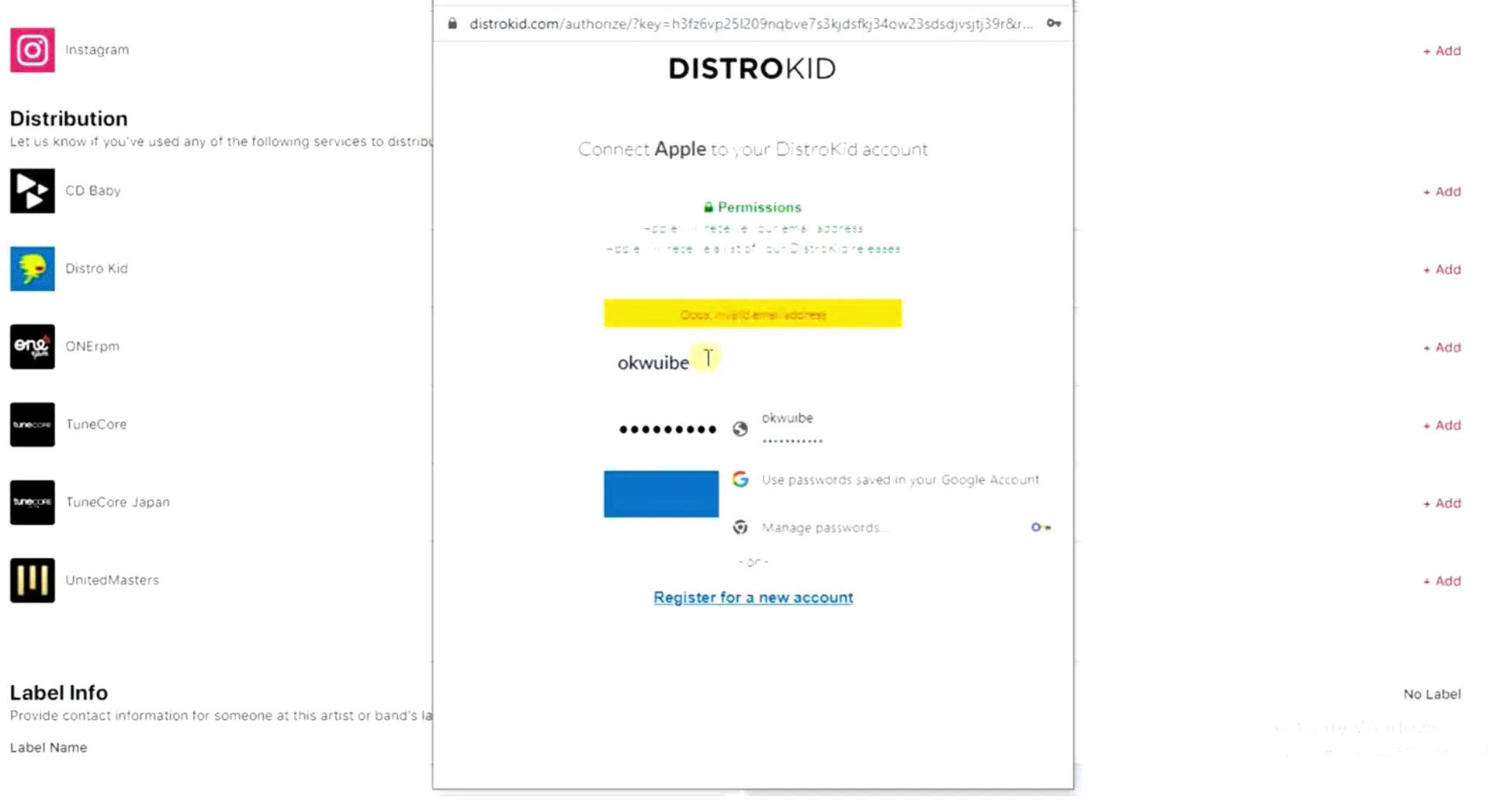
key("BackSpace")
key("BackSpace")
key("BackSpace")
key("BackSpace")
key("BackSpace")
key("BackSpace")
key("BackSpace")
left_click(684, 428)
left_click(769, 425)
key("BackSpace")
key("BackSpace")
key("BackSpace")
key("BackSpace")
key("BackSpace")
key("BackSpace")
key("BackSpace")
key("BackSpace")
key("BackSpace")
key("BackSpace")
key("BackSpace")
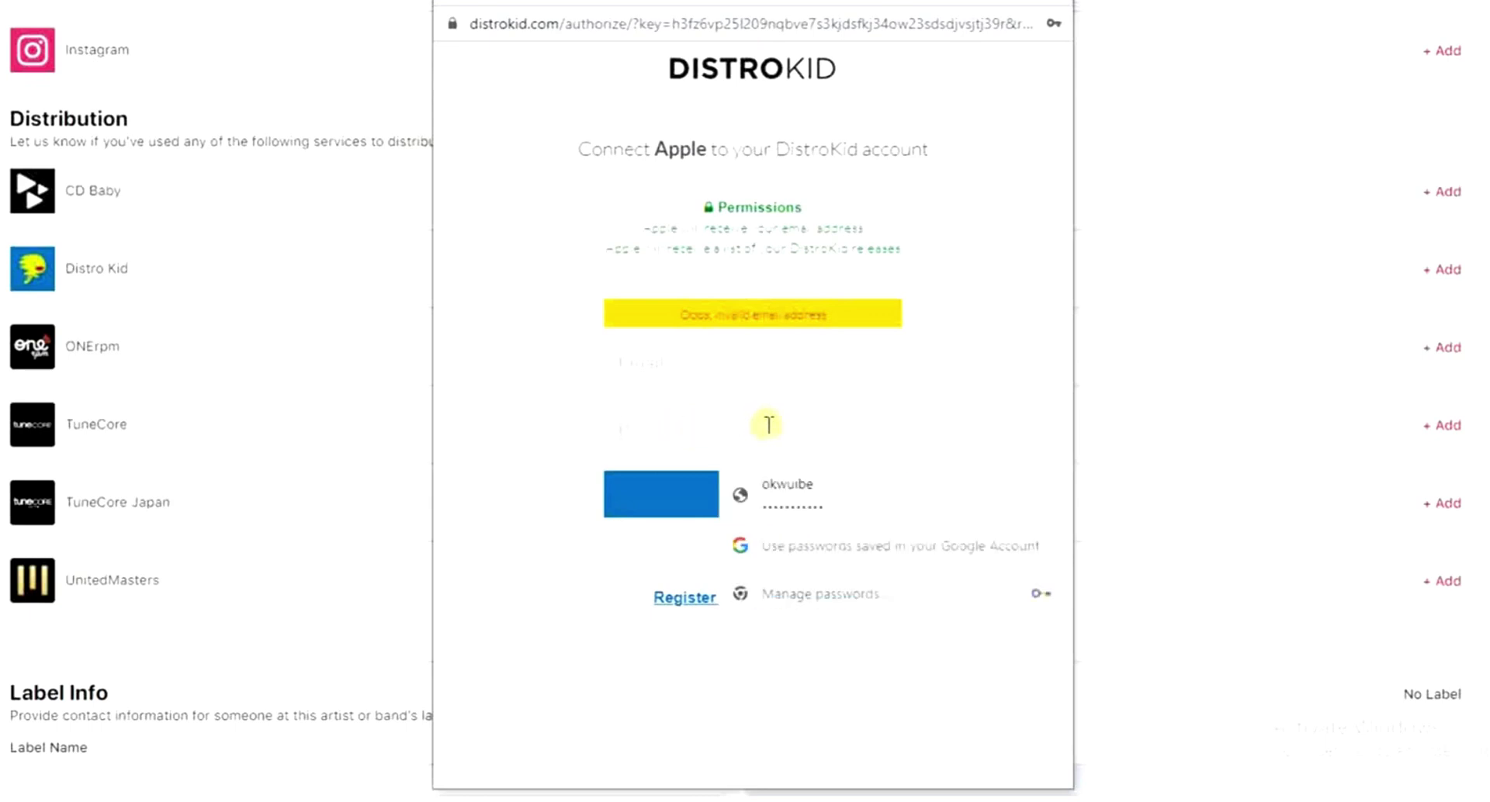
left_click(787, 493)
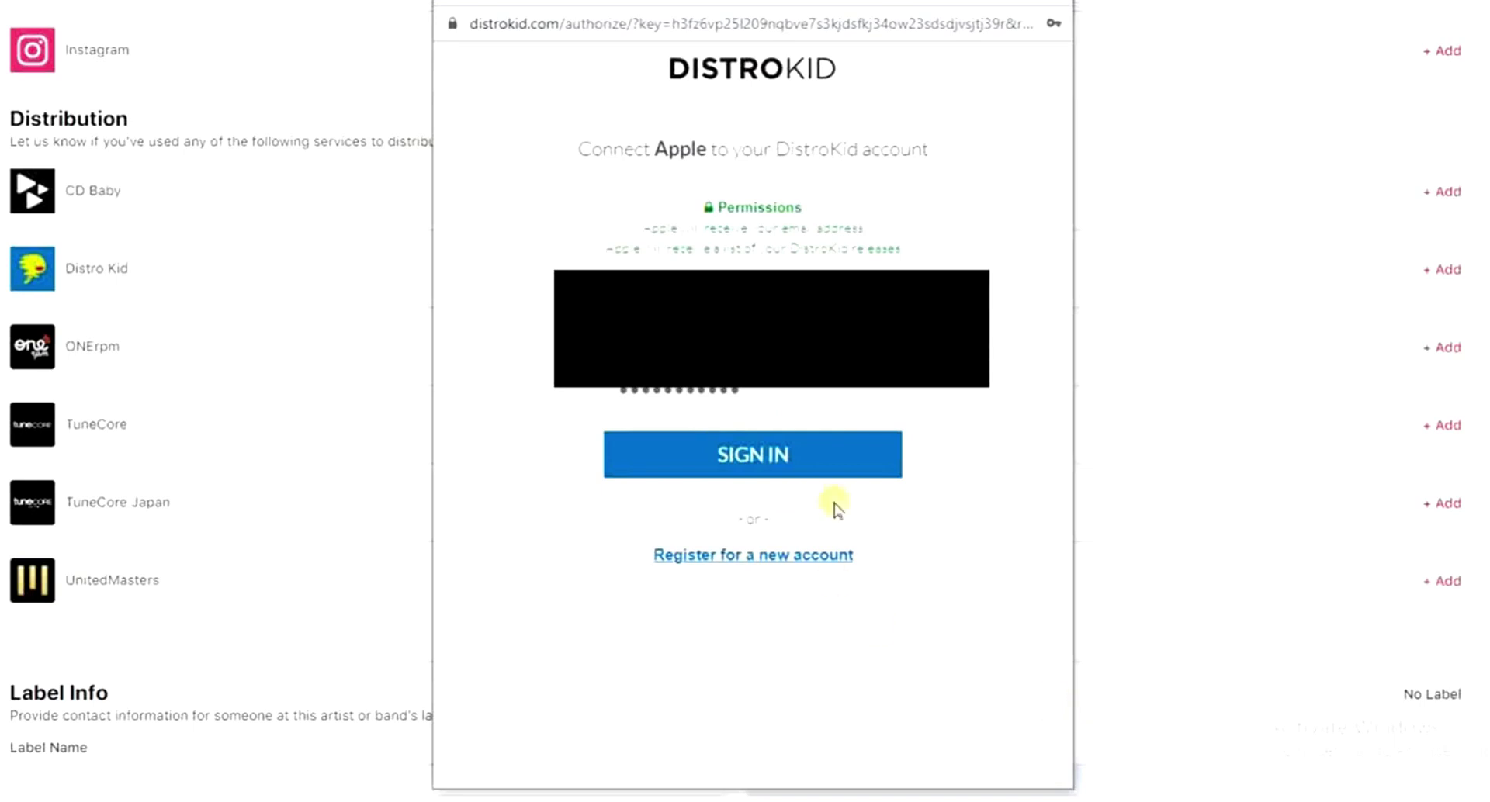
left_click(758, 456)
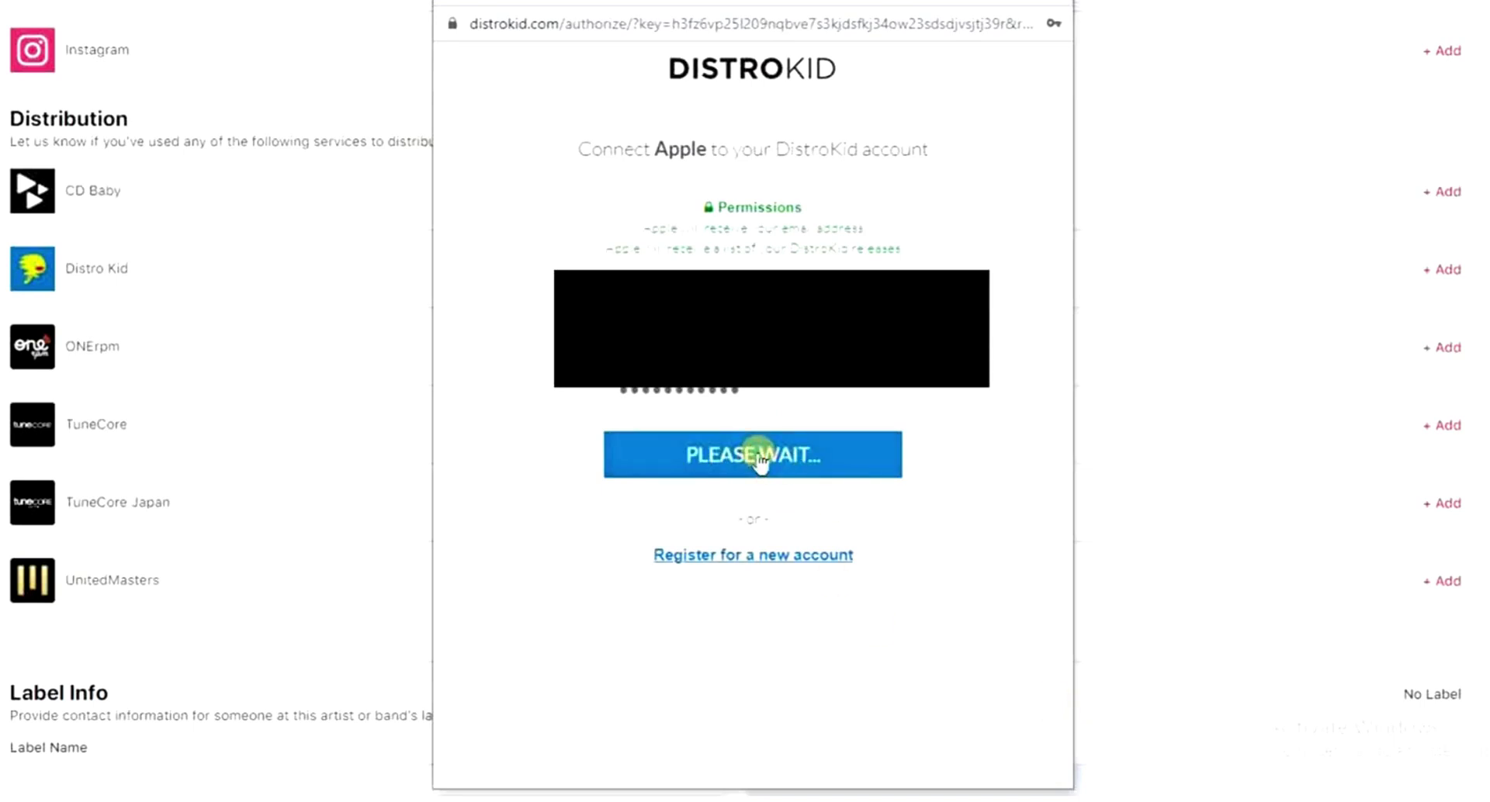
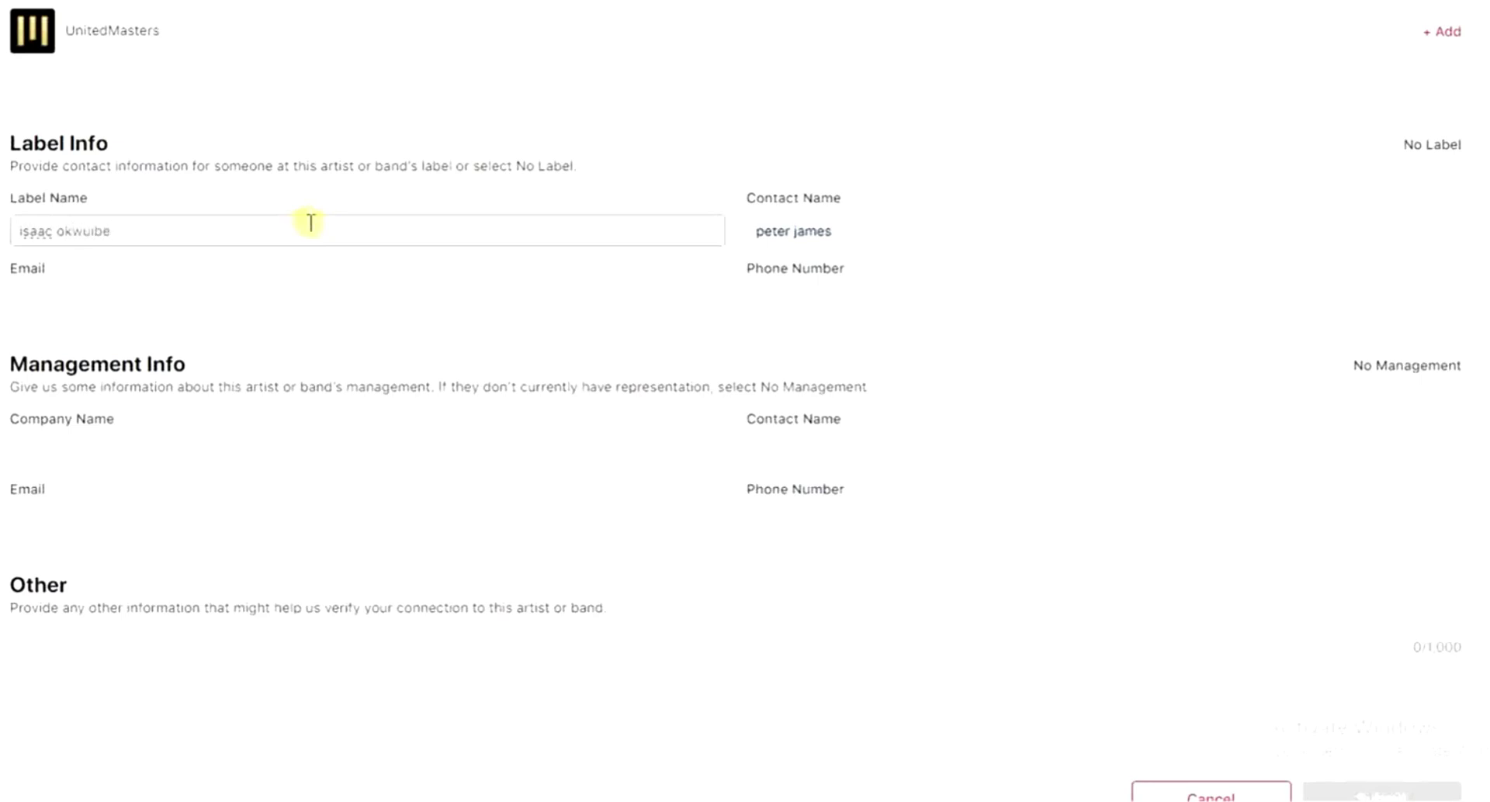
- Finish the label name with "records" and fill in the Label Info email and phone number from a saved contact
type("records")
left_click(155, 307)
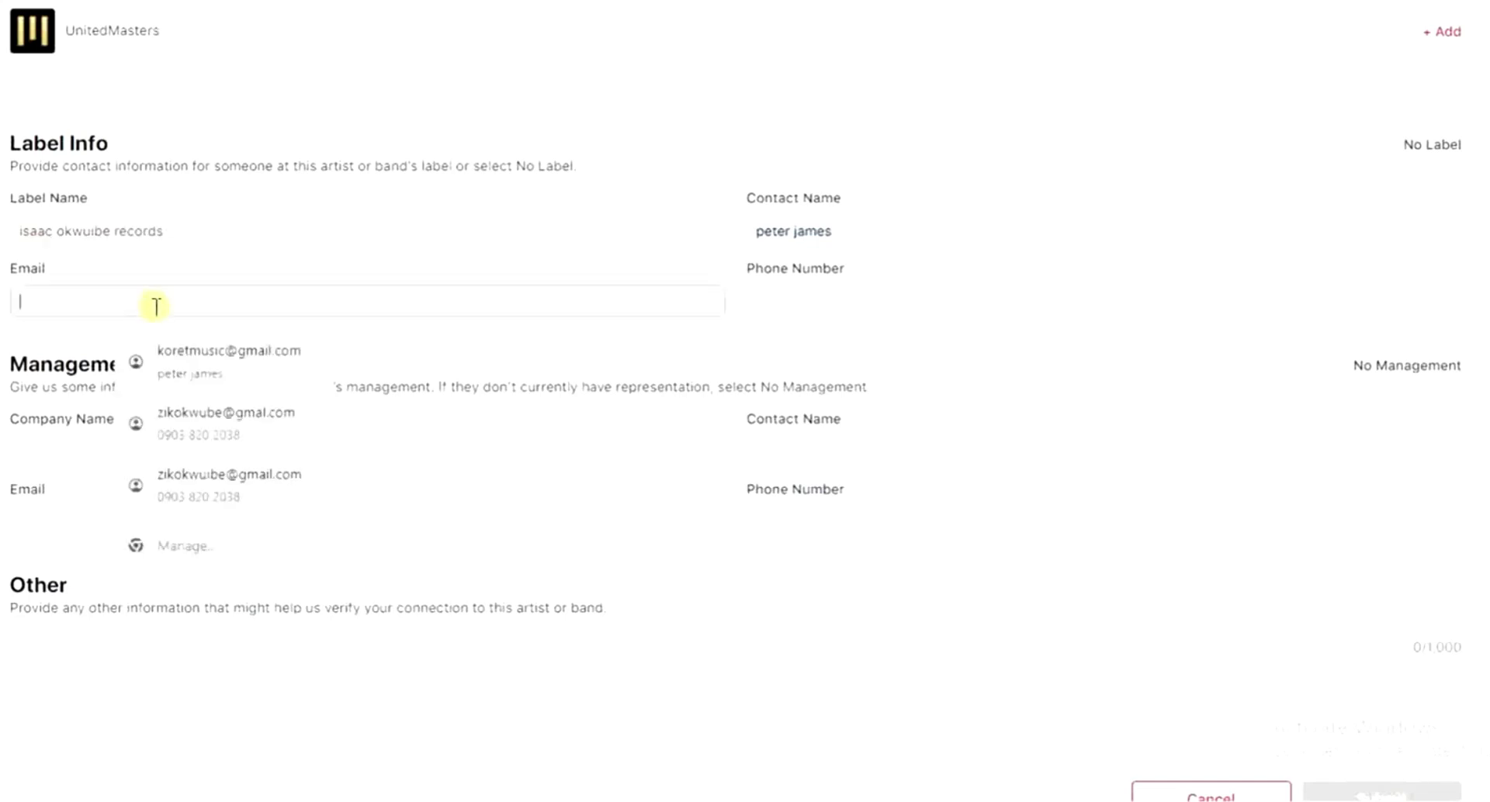
left_click(186, 359)
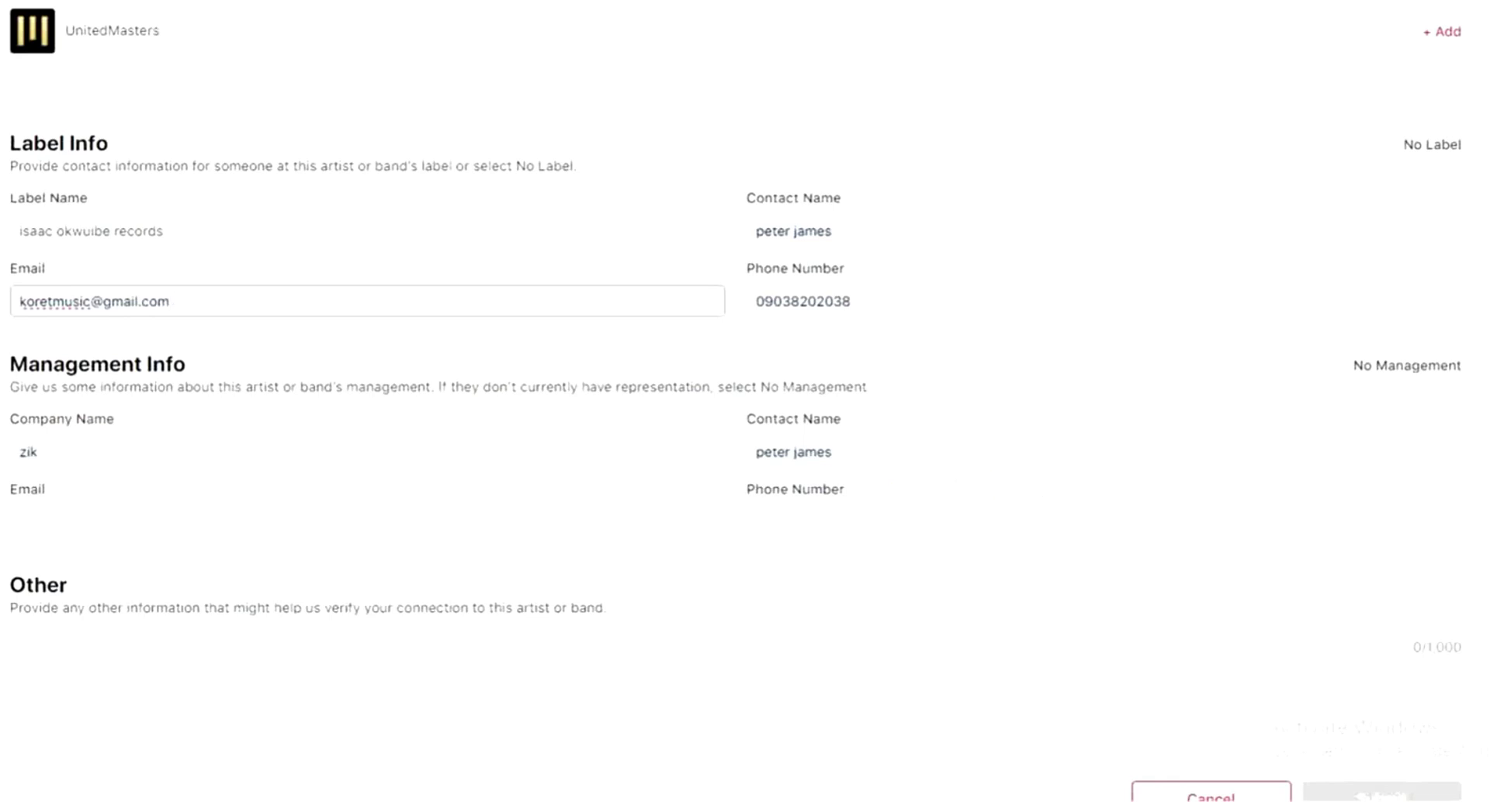
- Fill in the Management Info email and phone number from a saved contact
scroll(735, 401, "down", 3)
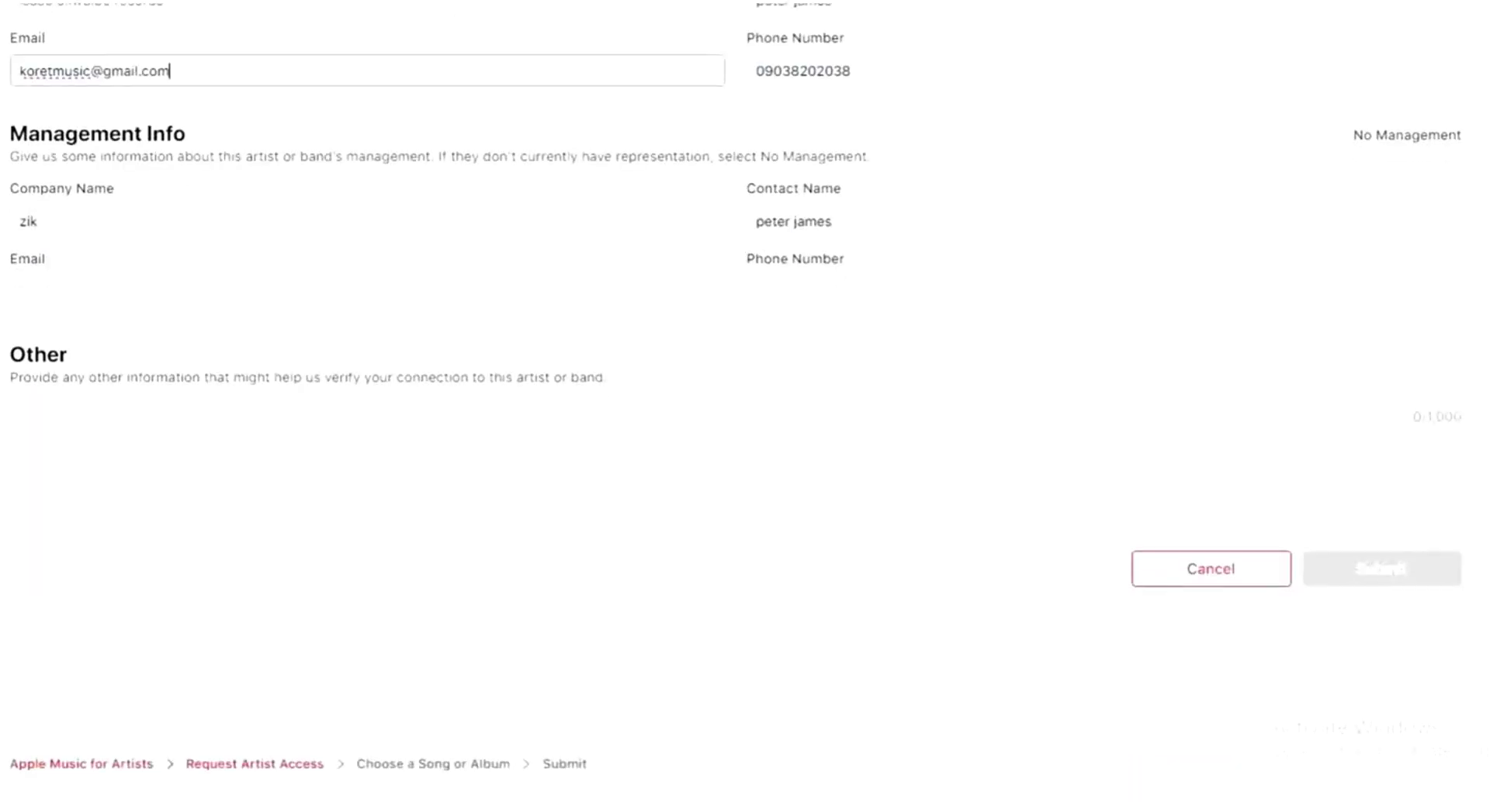
scroll(736, 401, "up", 2)
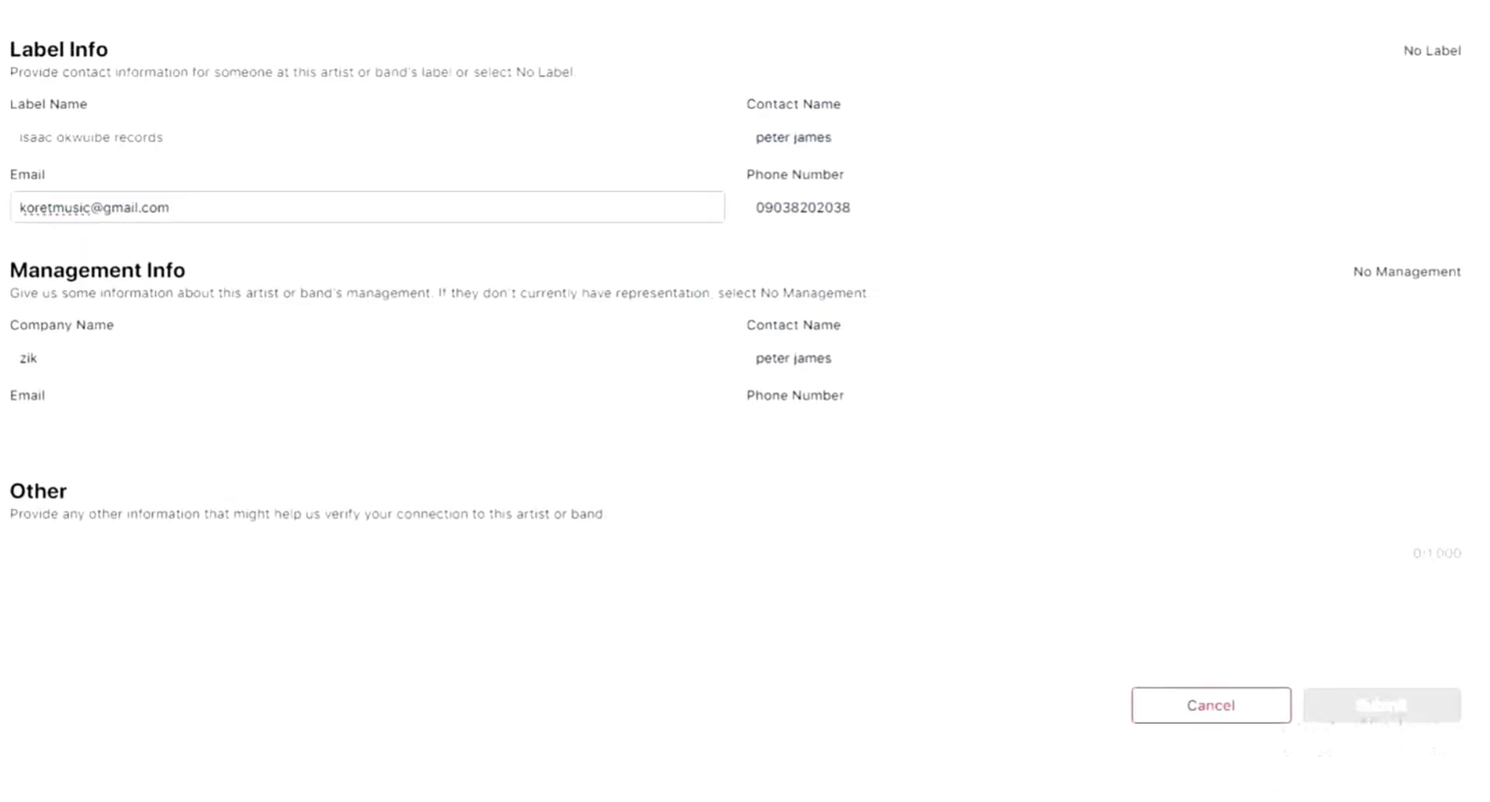
left_click(211, 420)
left_click(204, 481)
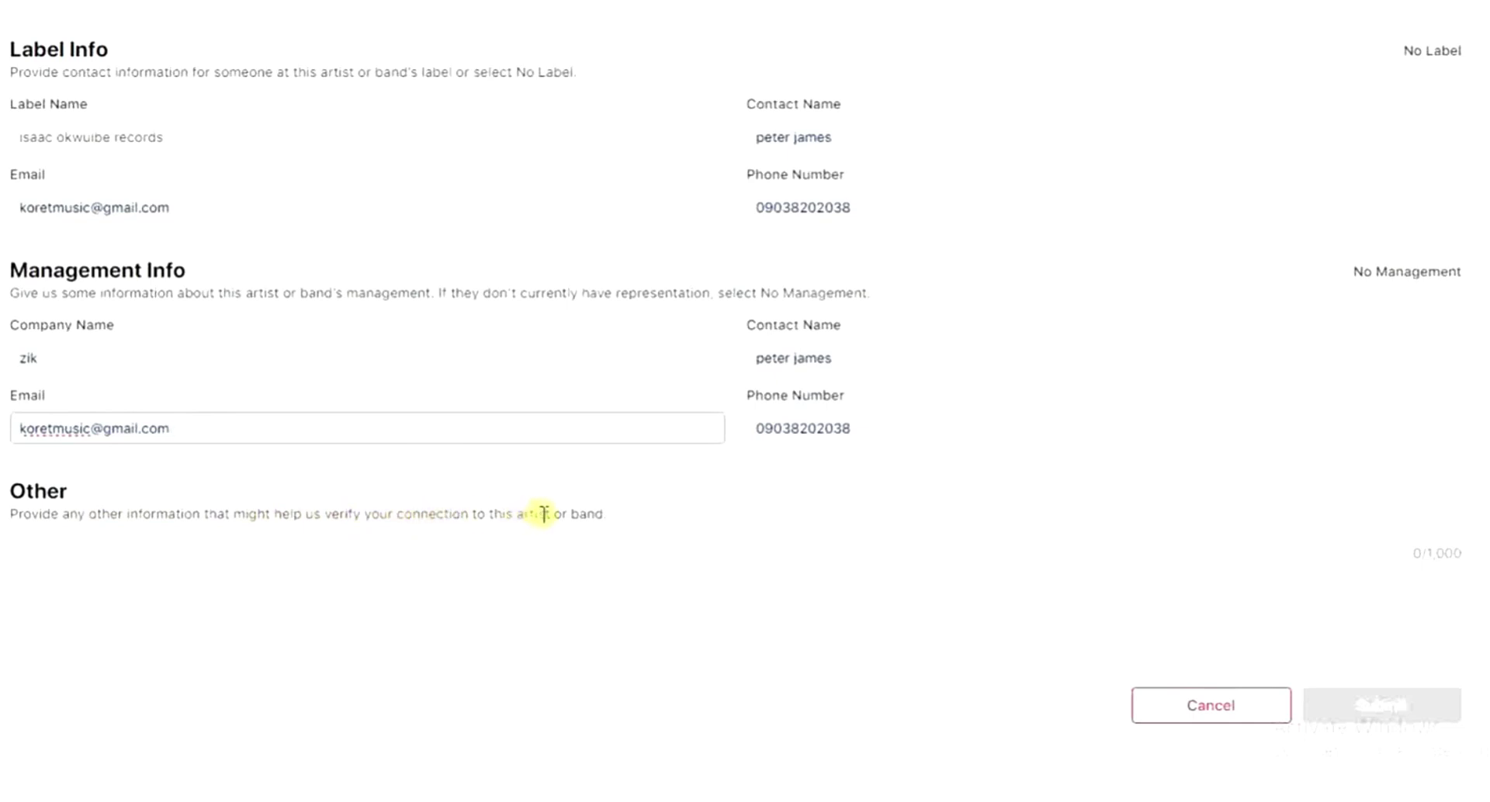
left_click(514, 603)
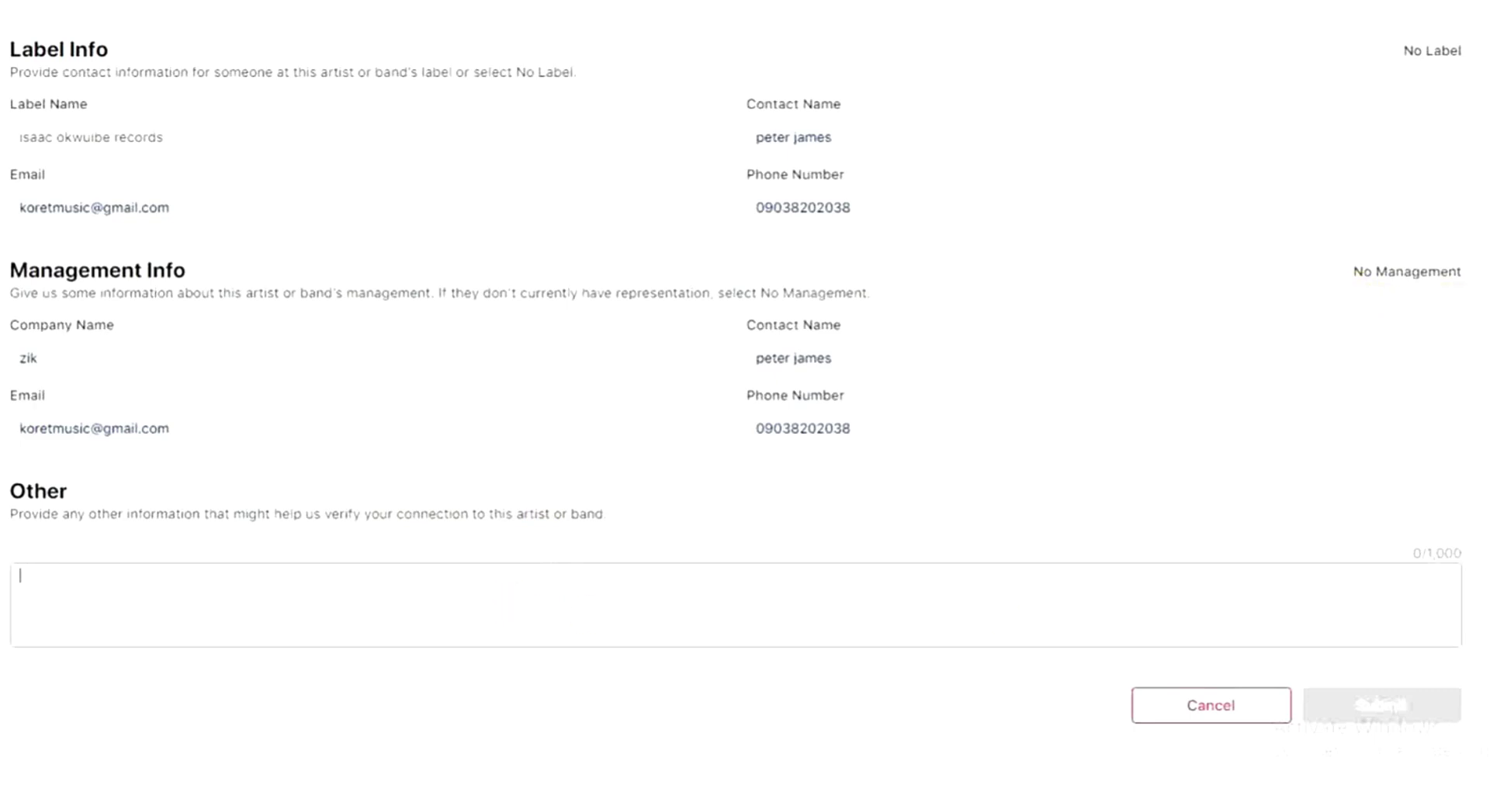
- Mark the artist as having No Management in the Management Info section
scroll(735, 401, "up", 5)
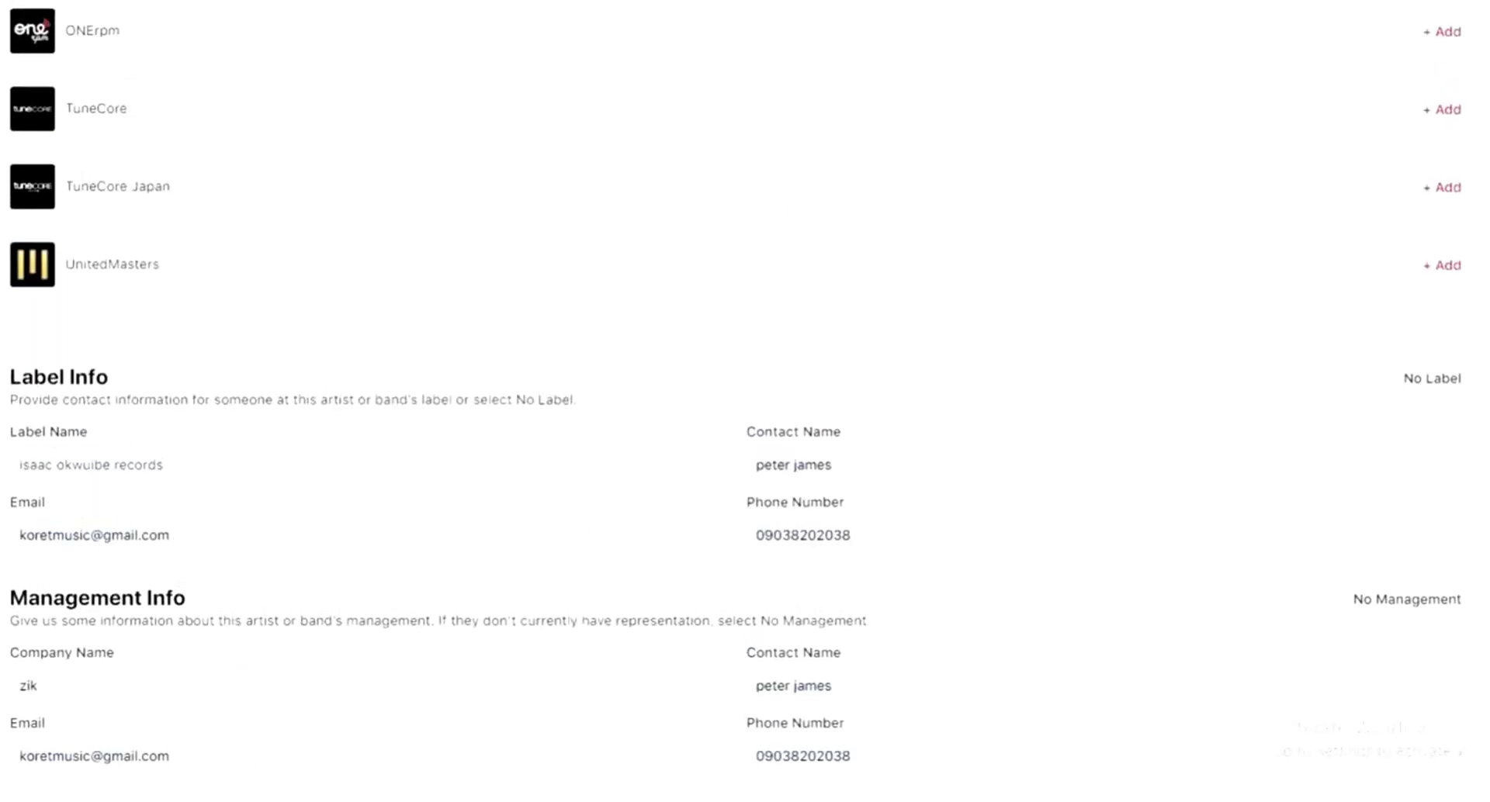
scroll(735, 401, "down", 1)
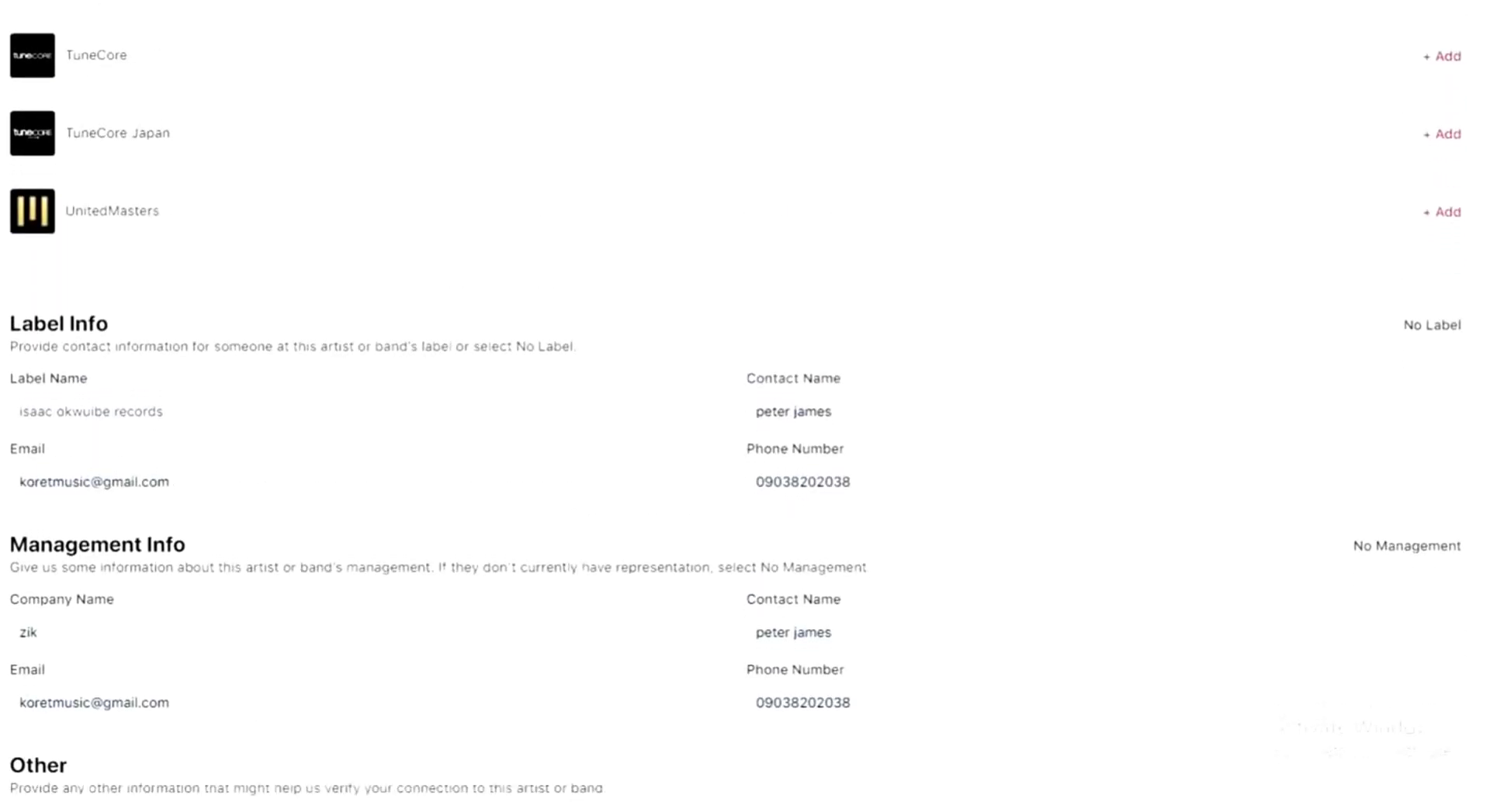
left_click(1344, 544)
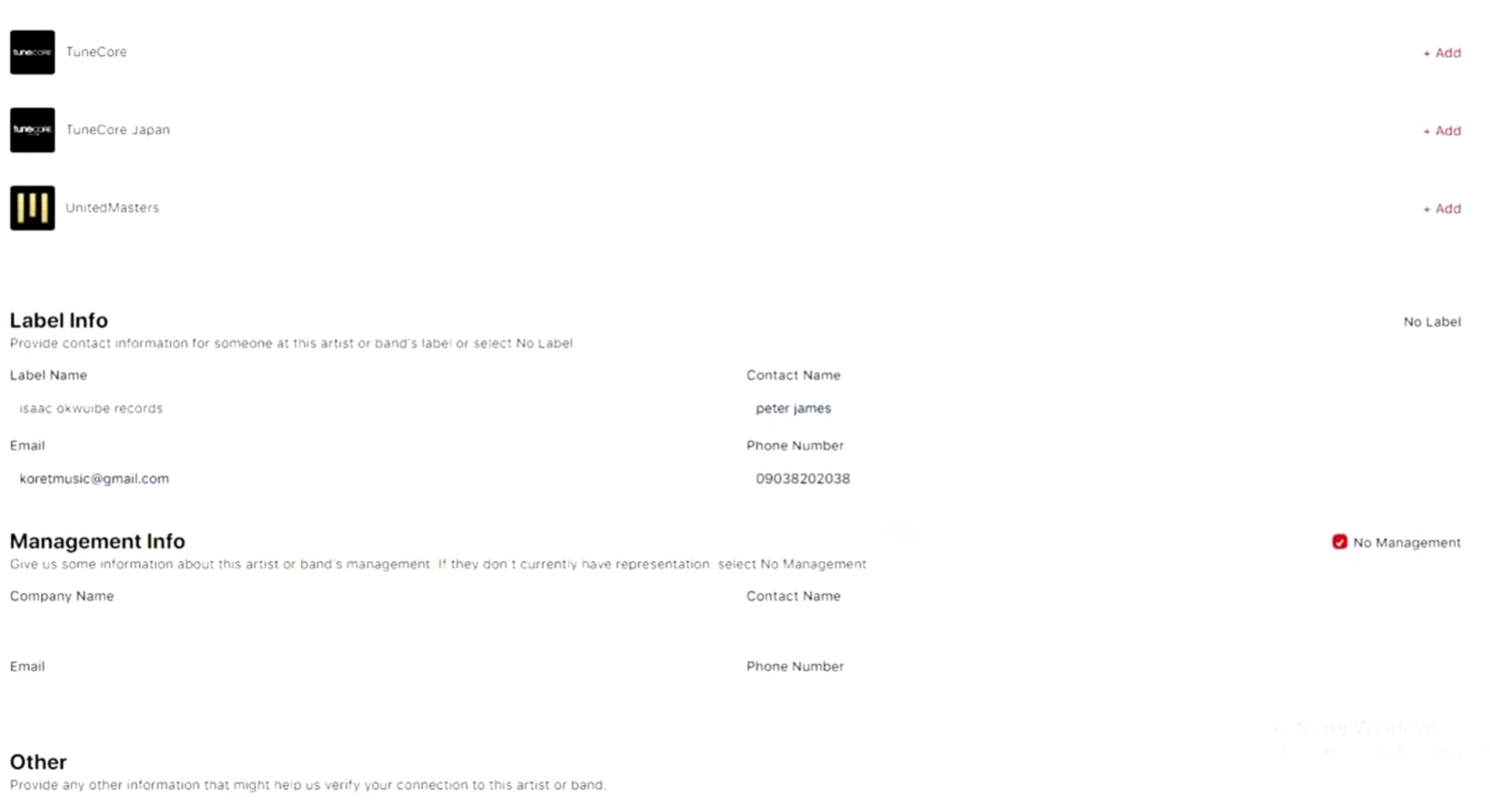
- Set the Relationship to Artist in Account Info to Artist (Self)
scroll(736, 401, "down", 5)
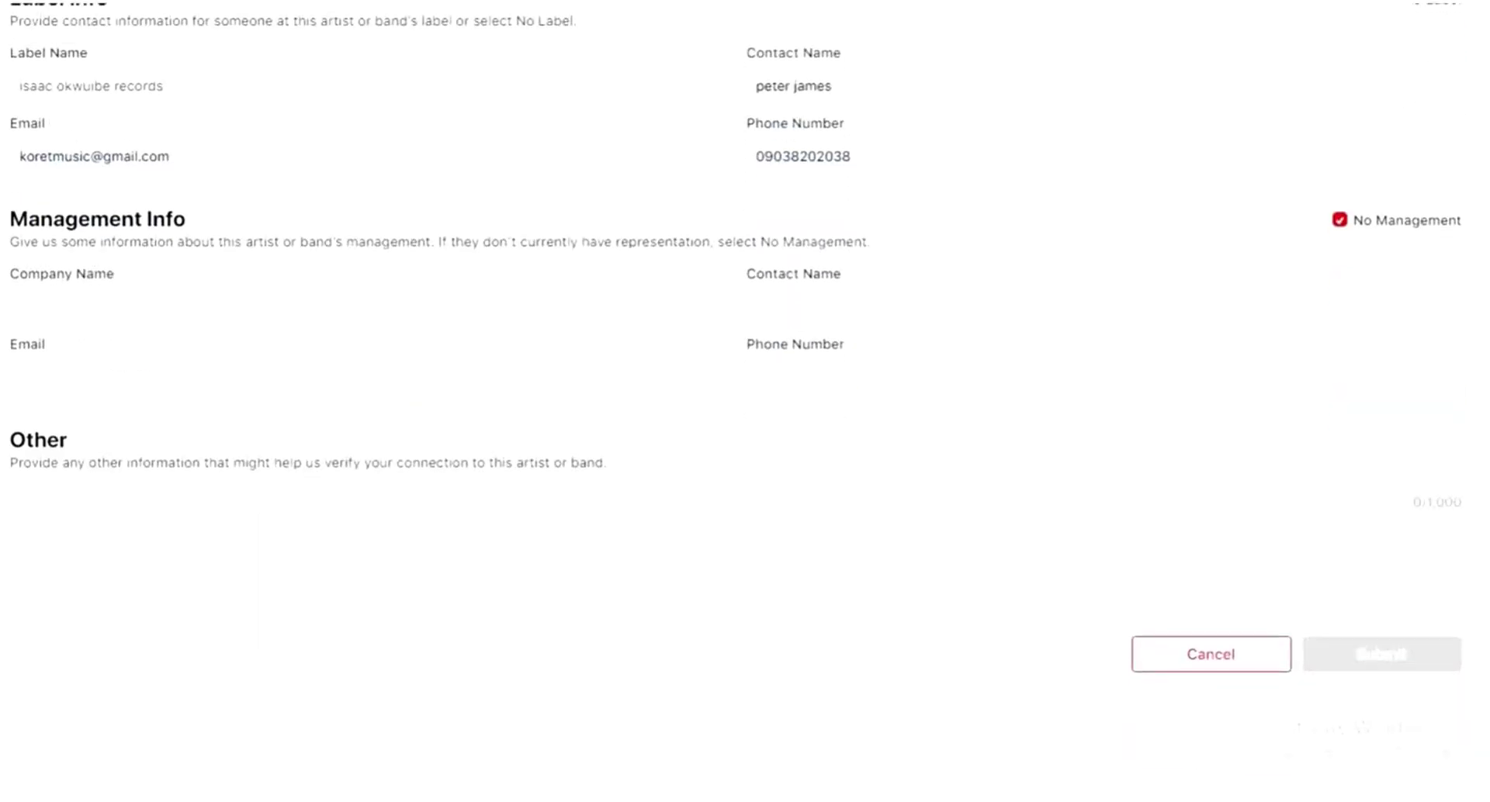
scroll(736, 401, "down", 2)
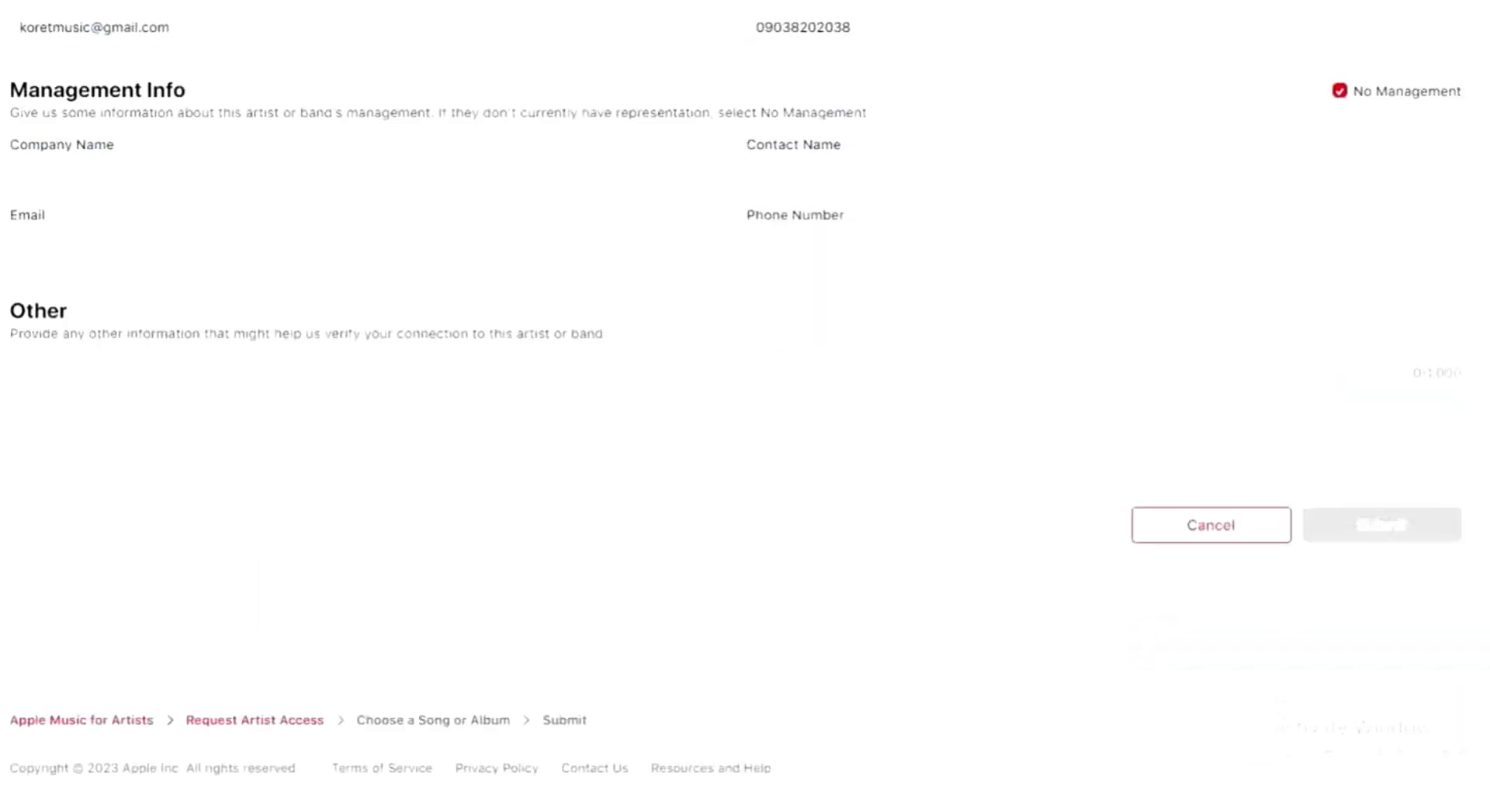
scroll(736, 401, "up", 15)
scroll(735, 401, "up", 6)
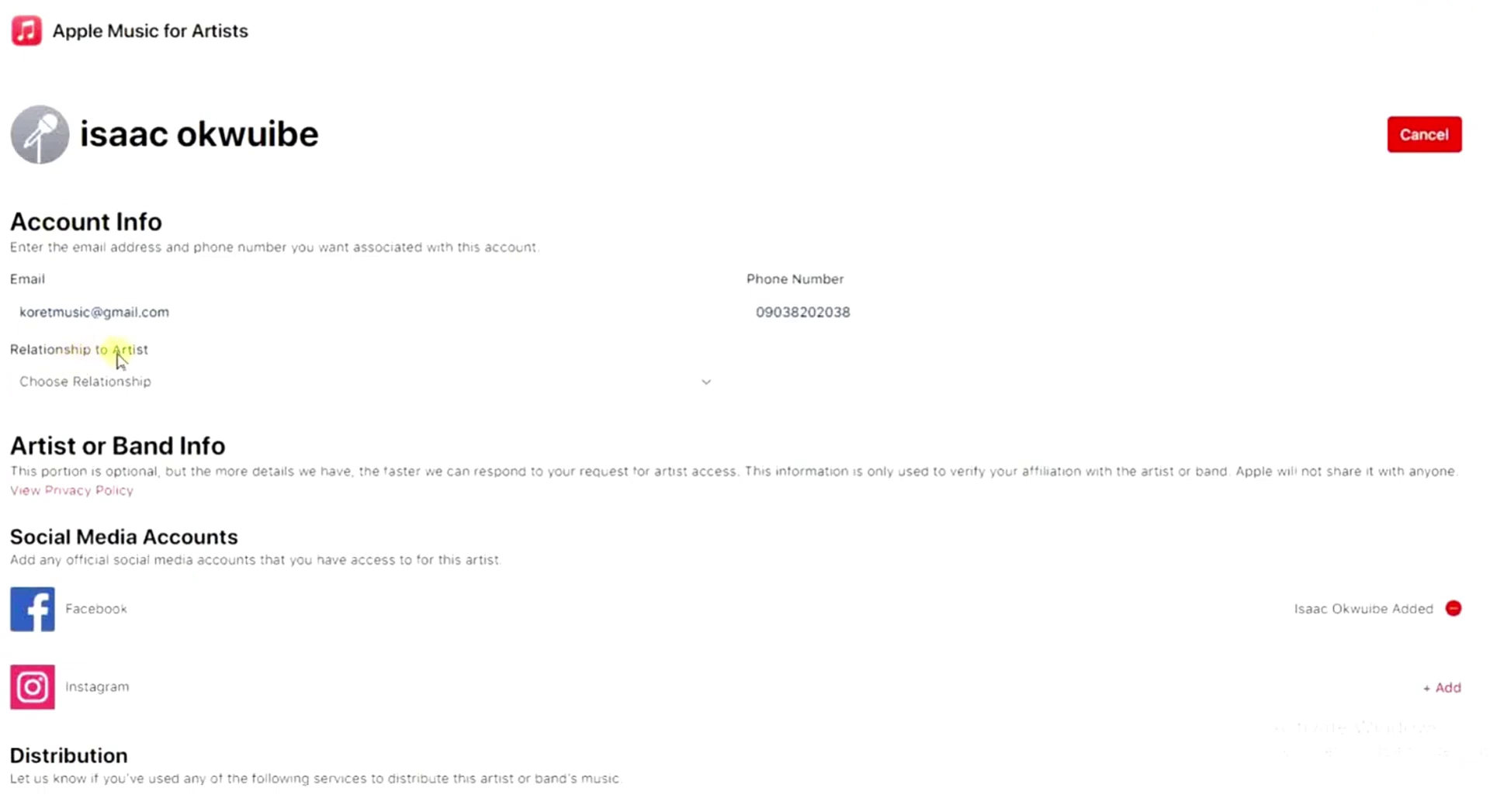
left_click(708, 386)
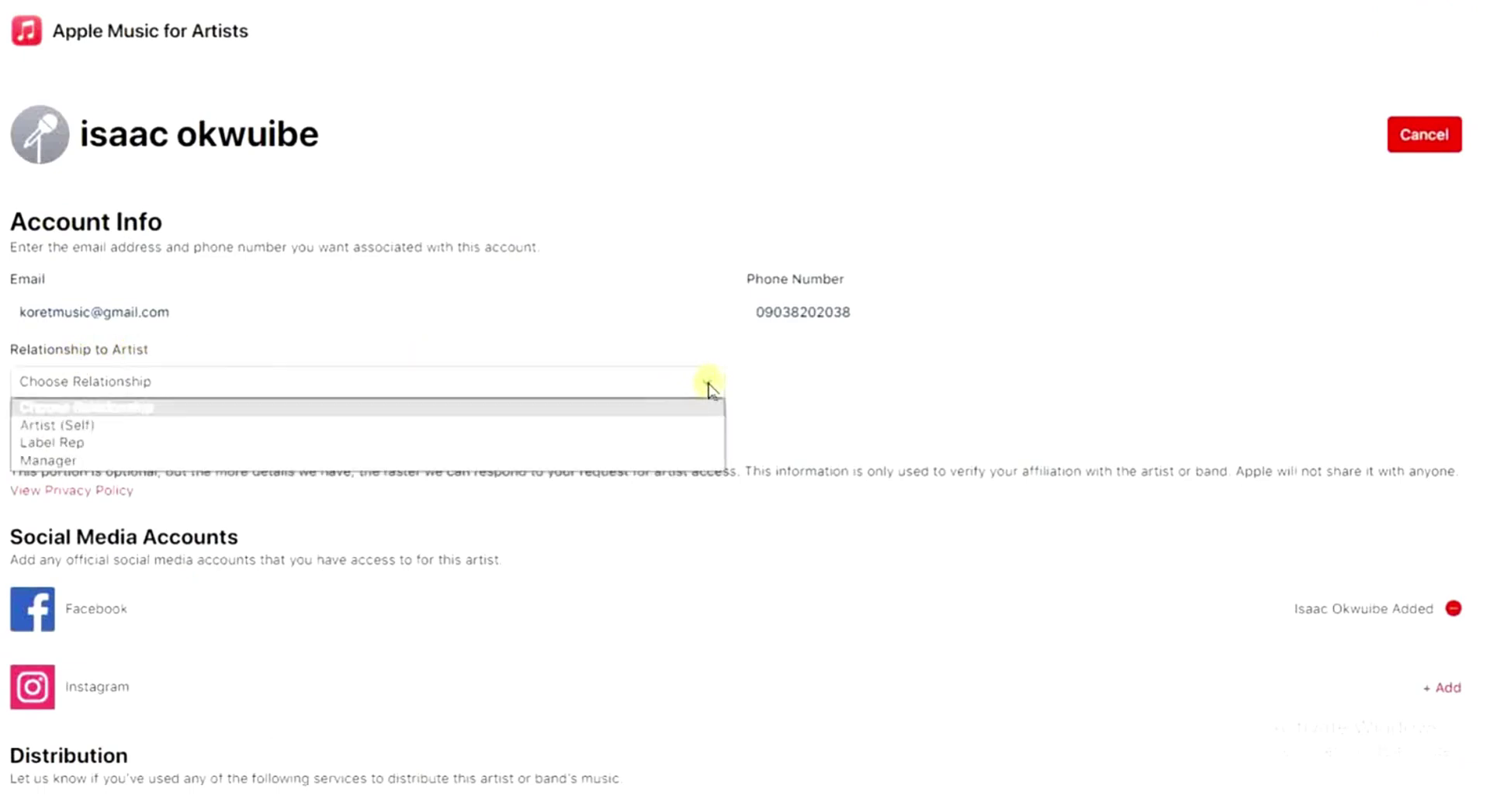
left_click(671, 425)
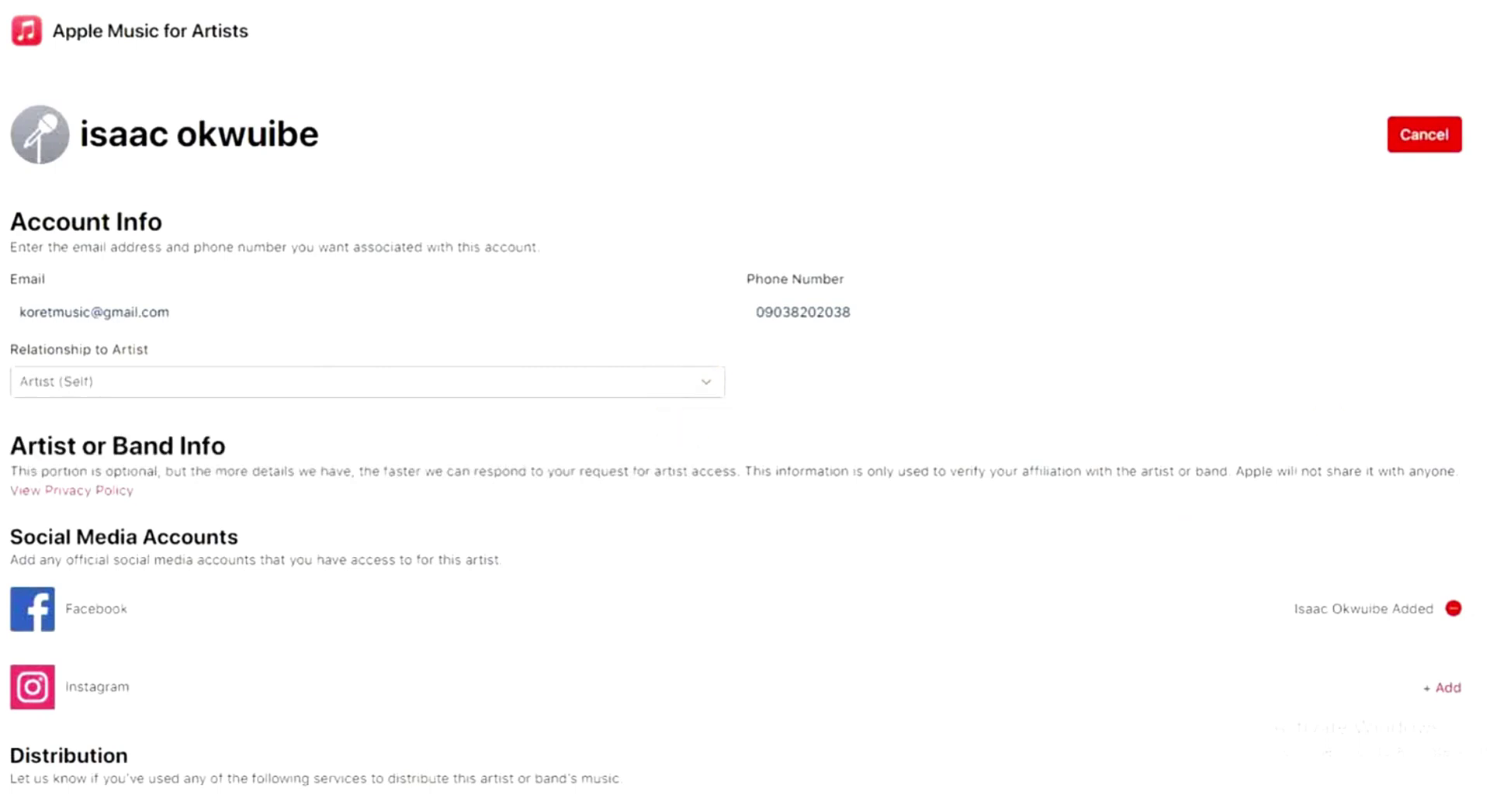
- Review the completed form sections and submit the artist access request
scroll(737, 401, "down", 1)
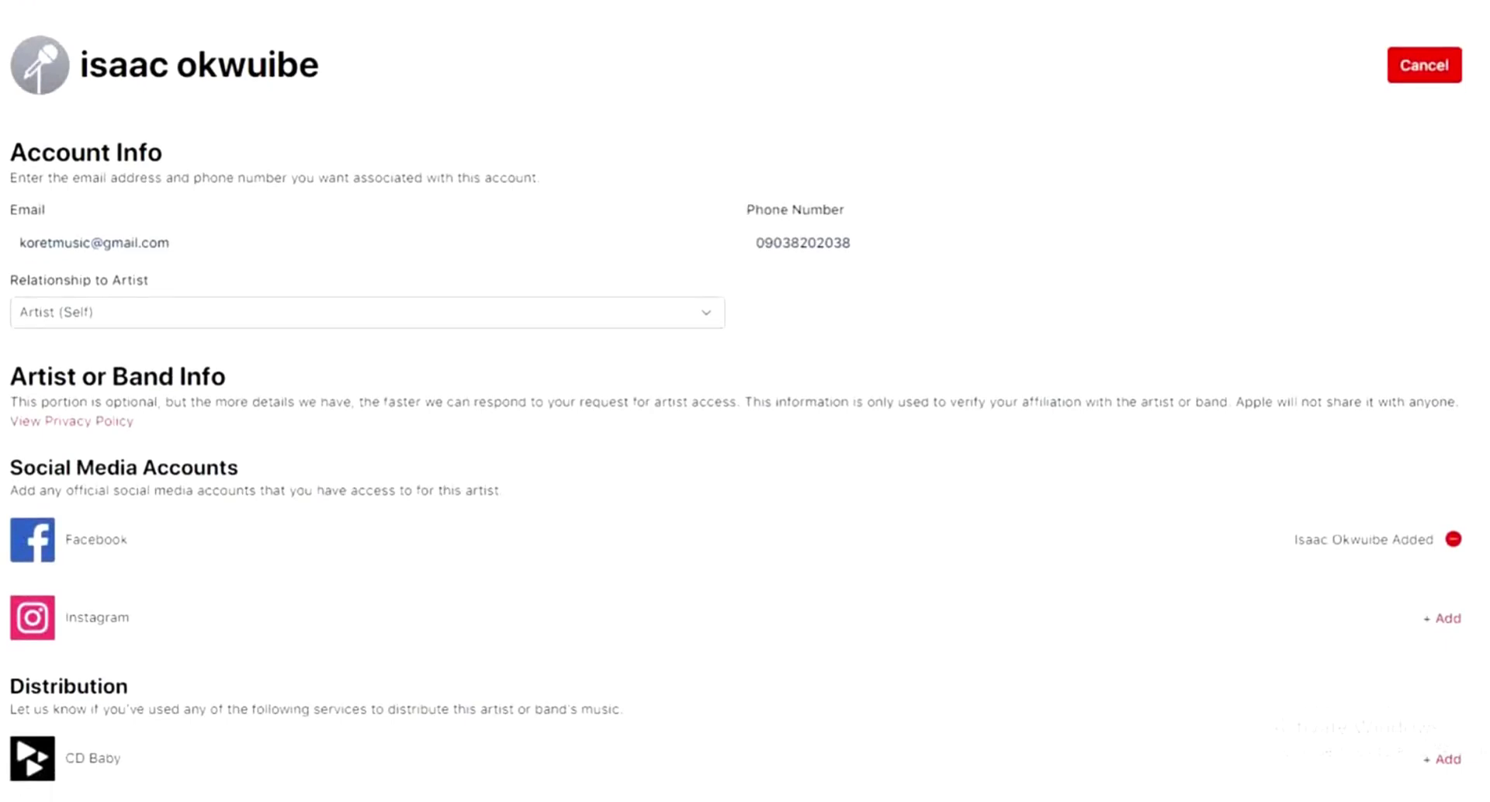
scroll(737, 419, "down", 4)
scroll(738, 419, "down", 3)
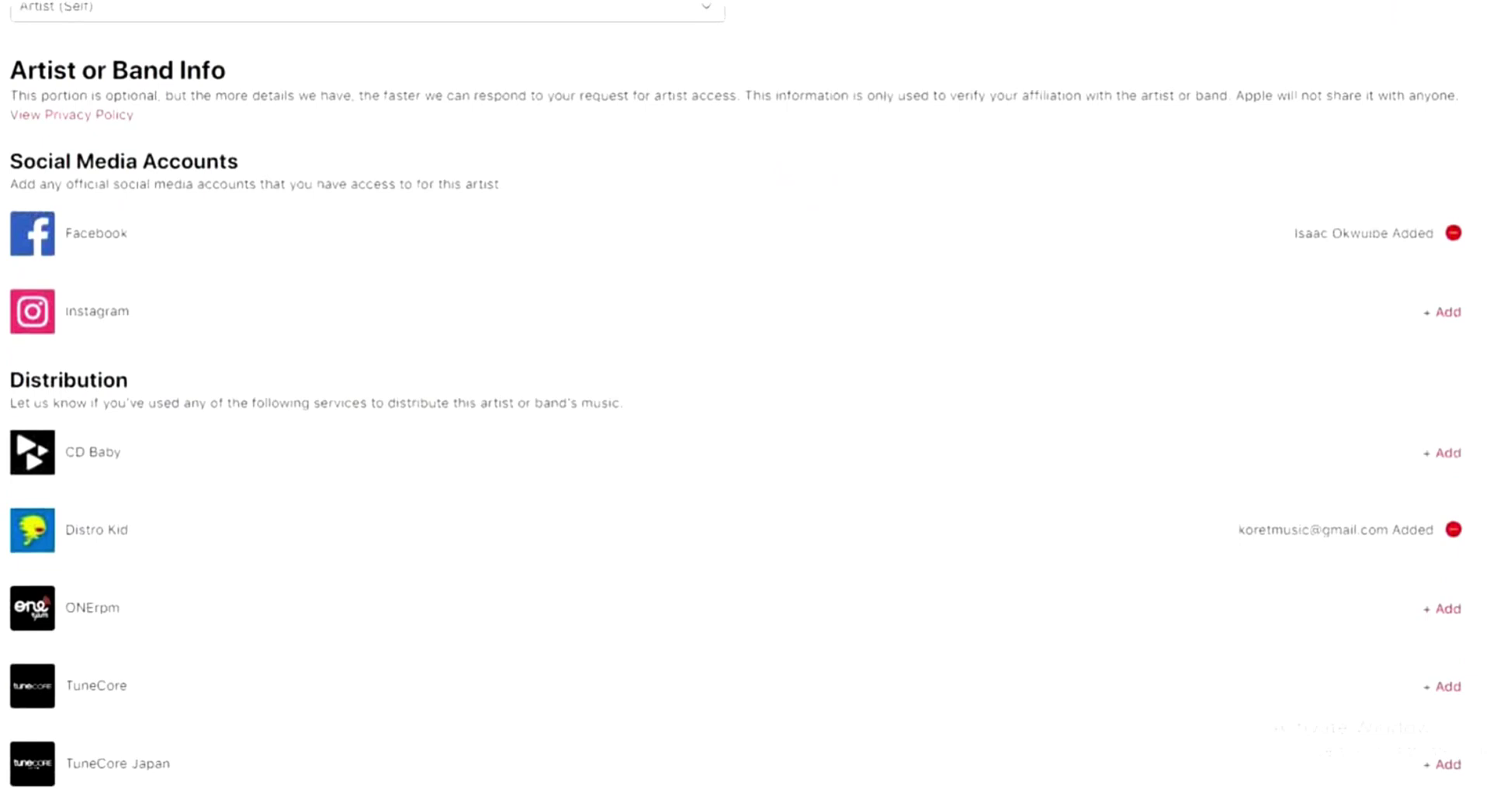
scroll(738, 401, "down", 3)
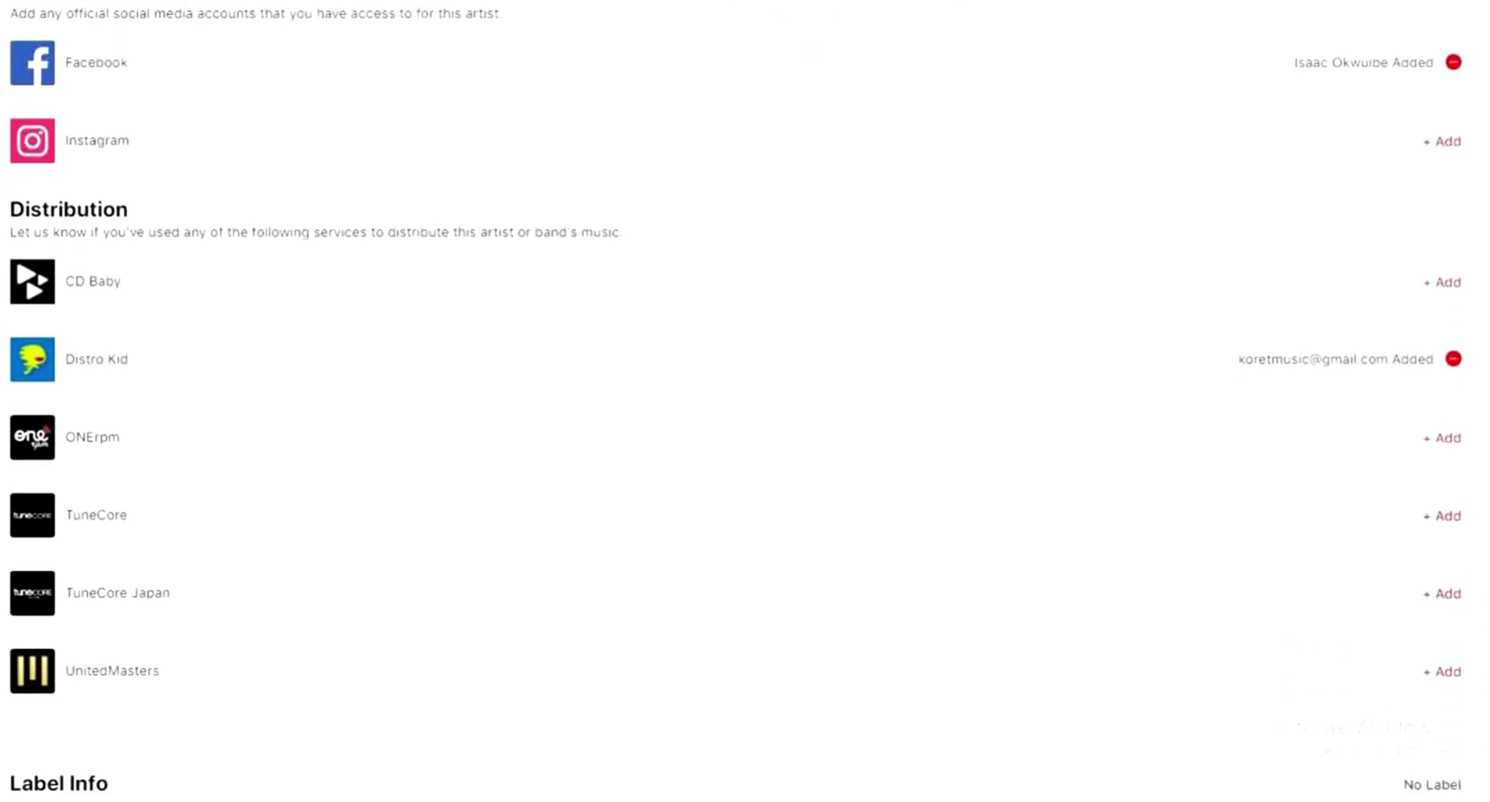
scroll(737, 401, "down", 1)
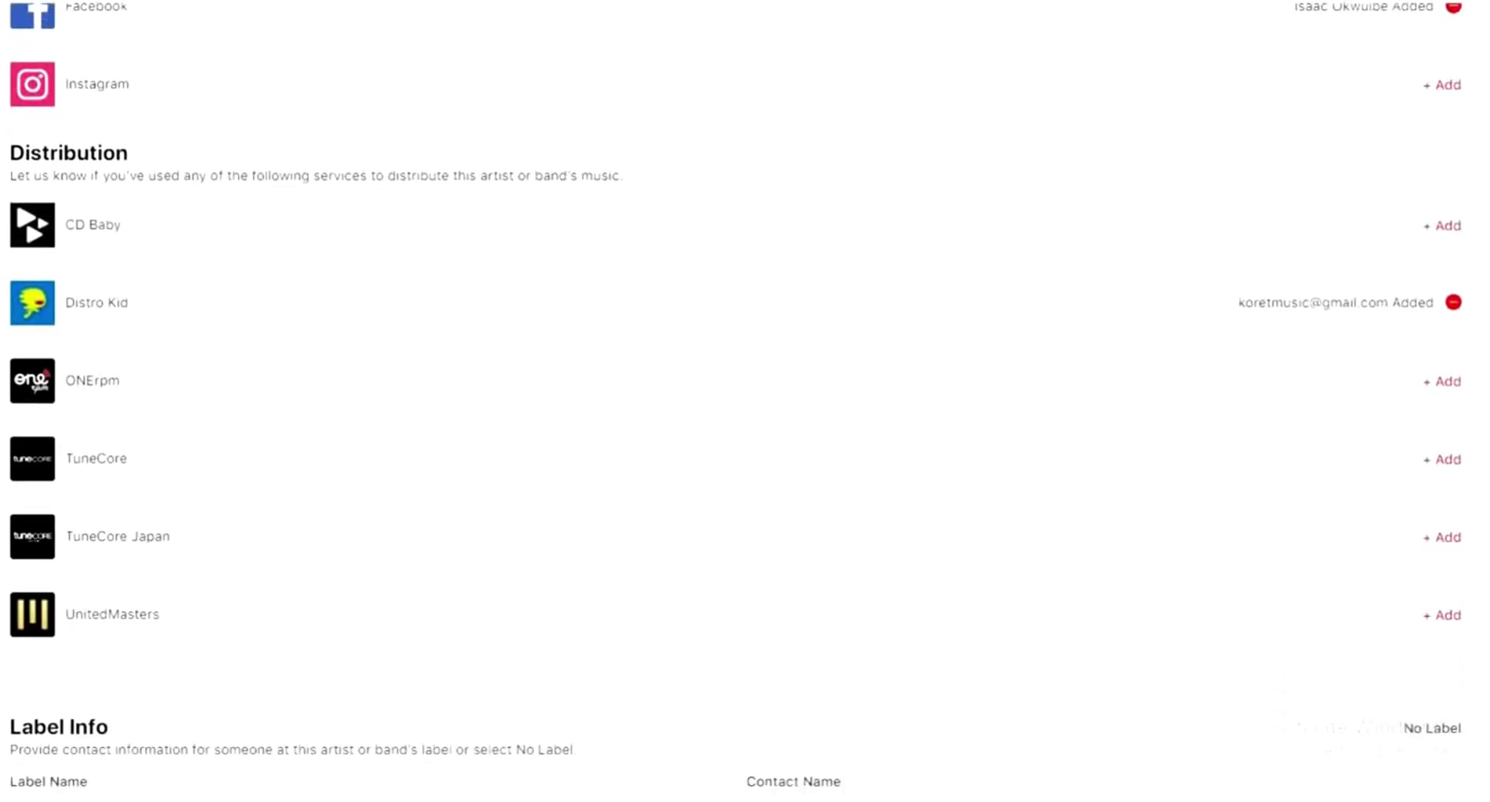
scroll(738, 401, "down", 7)
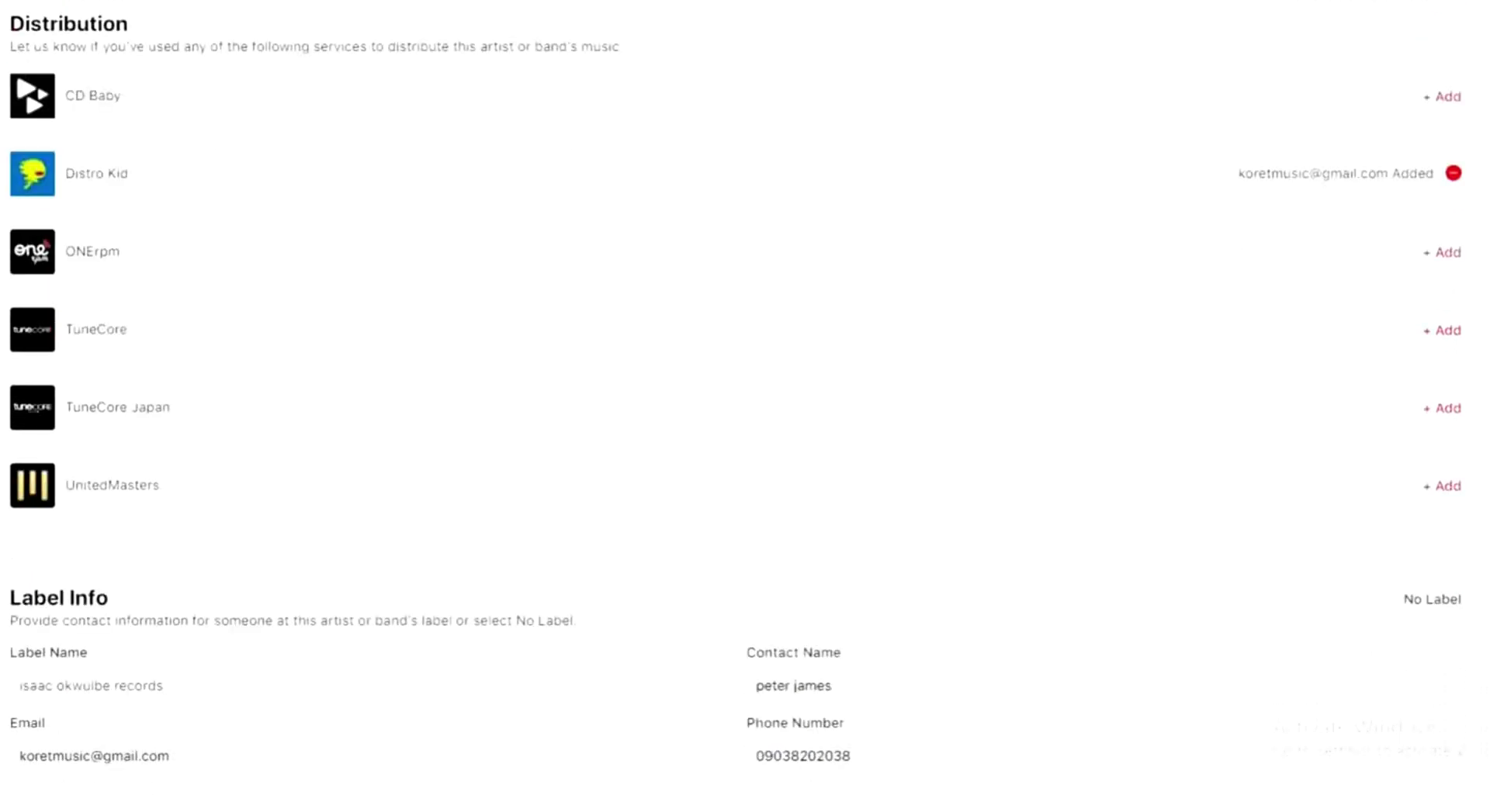
scroll(737, 402, "down", 1)
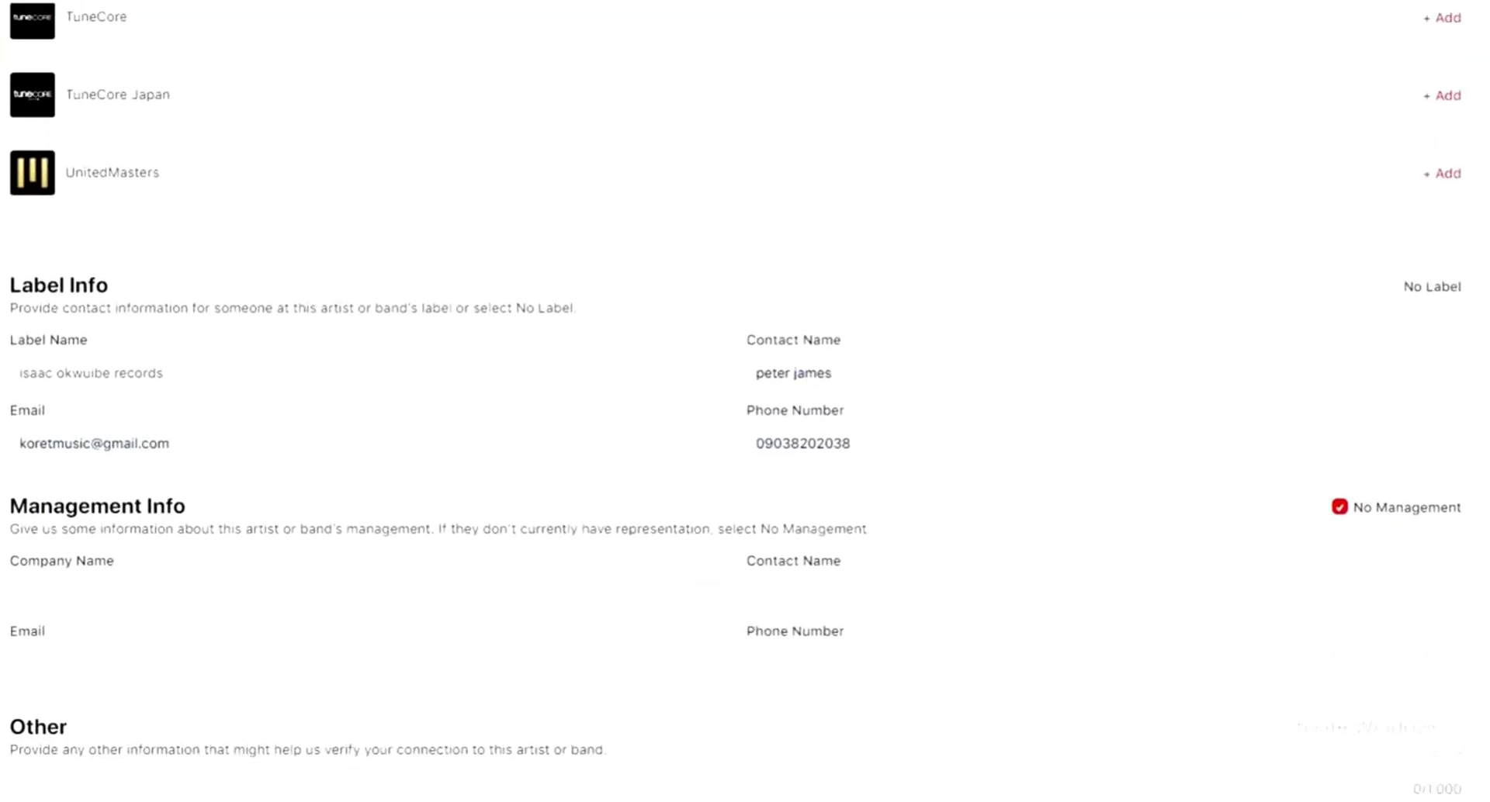
scroll(738, 401, "down", 1)
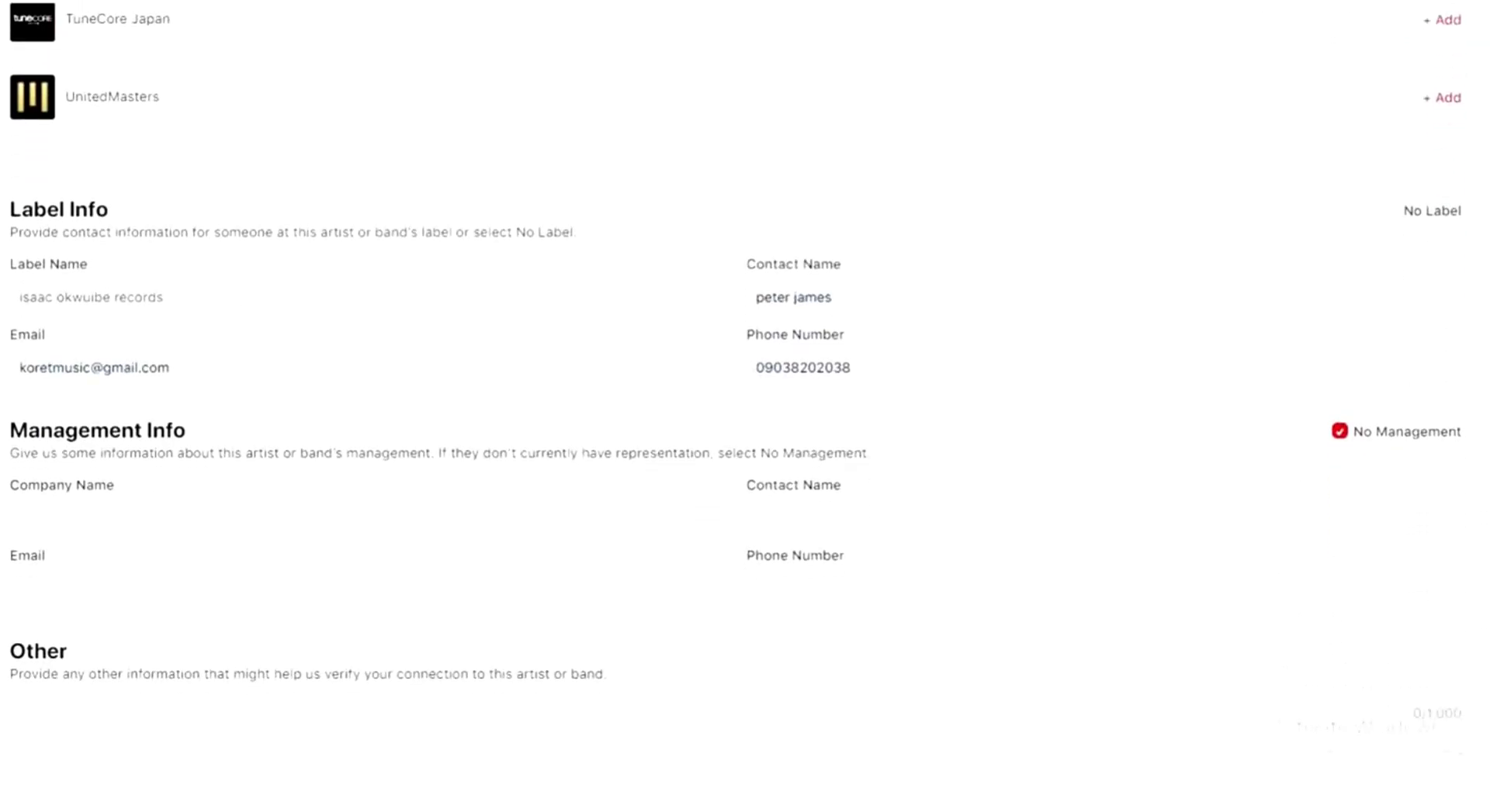
scroll(737, 401, "down", 1)
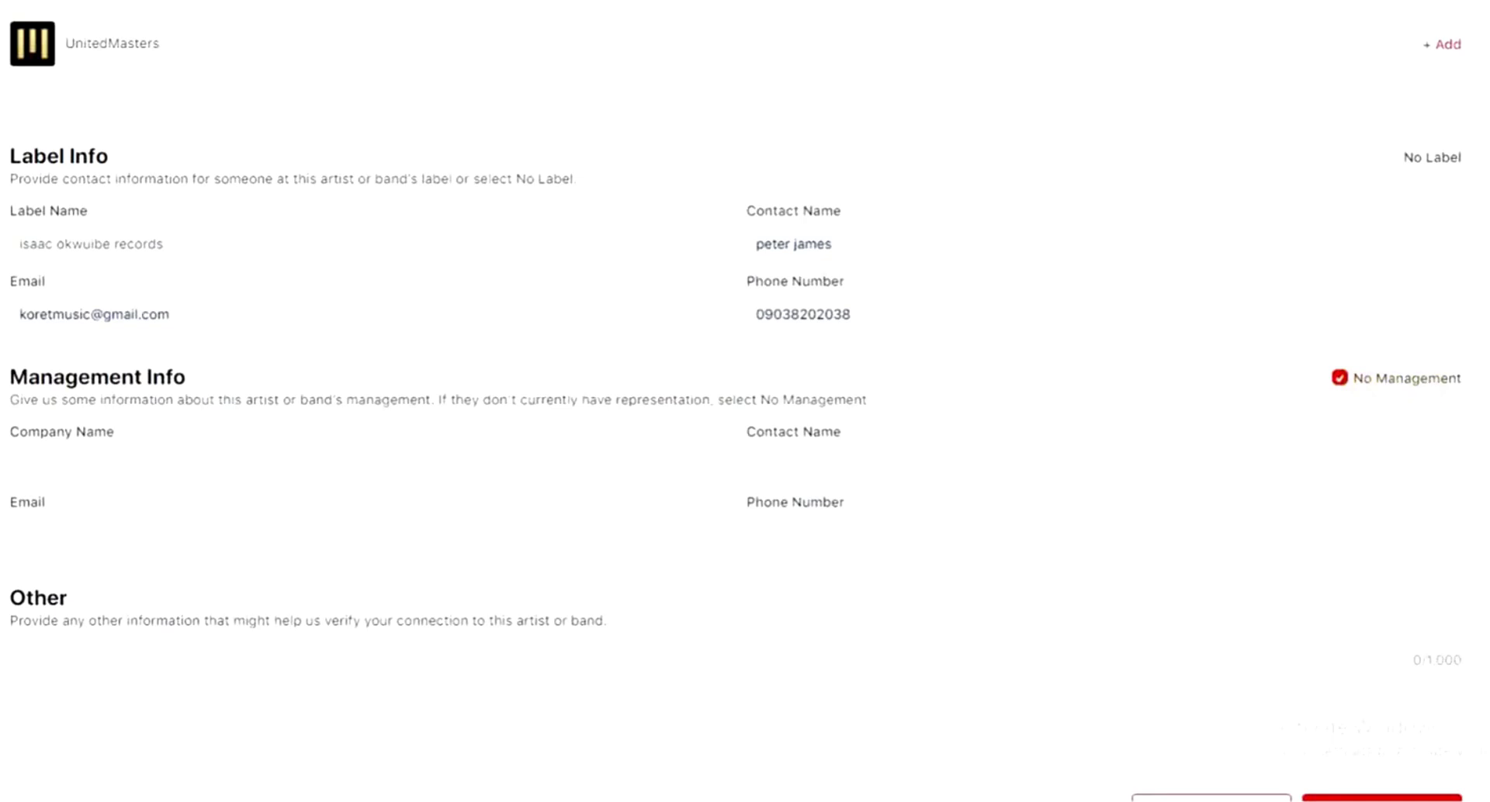
scroll(737, 401, "down", 3)
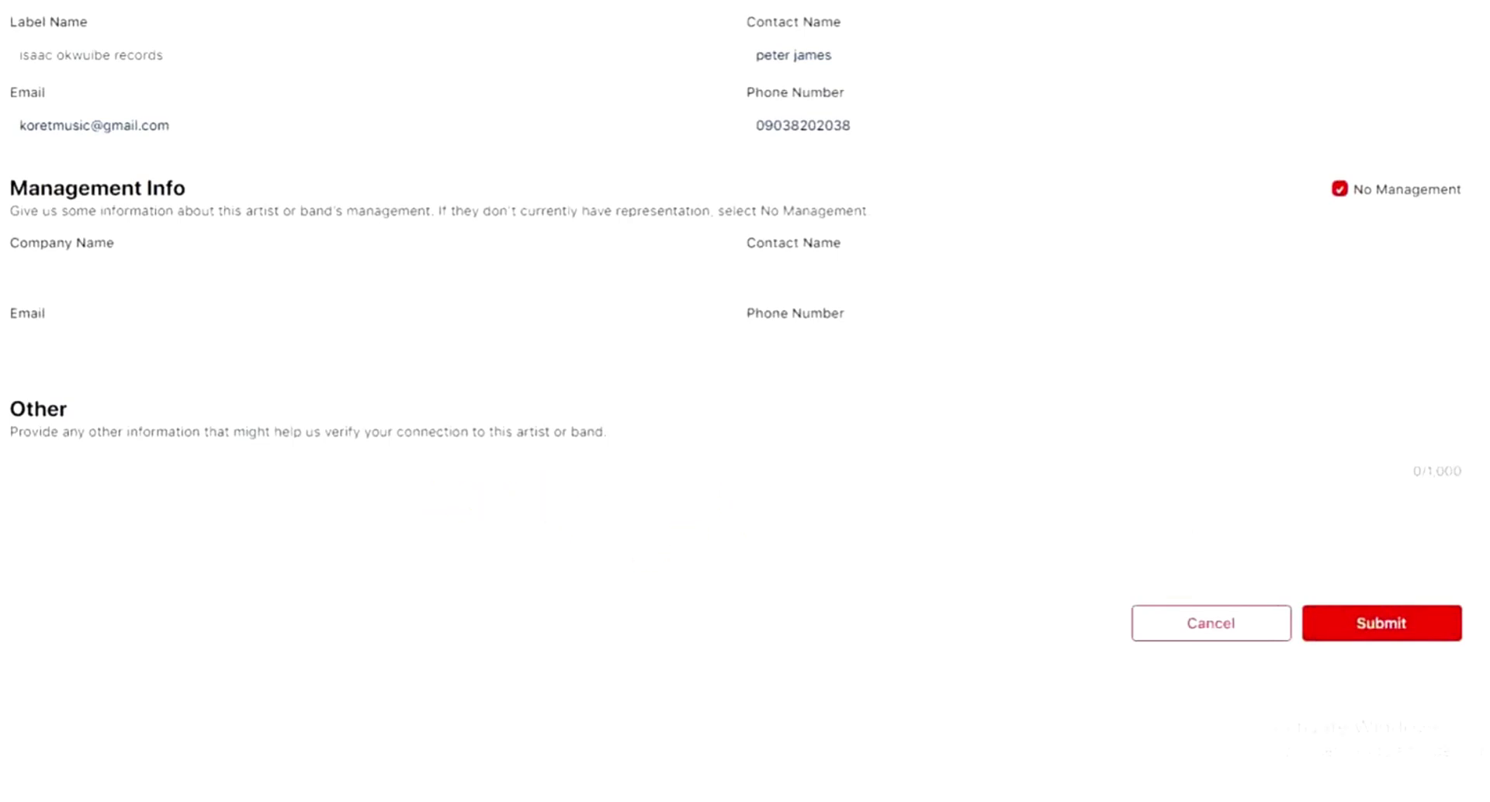
left_click(1403, 625)
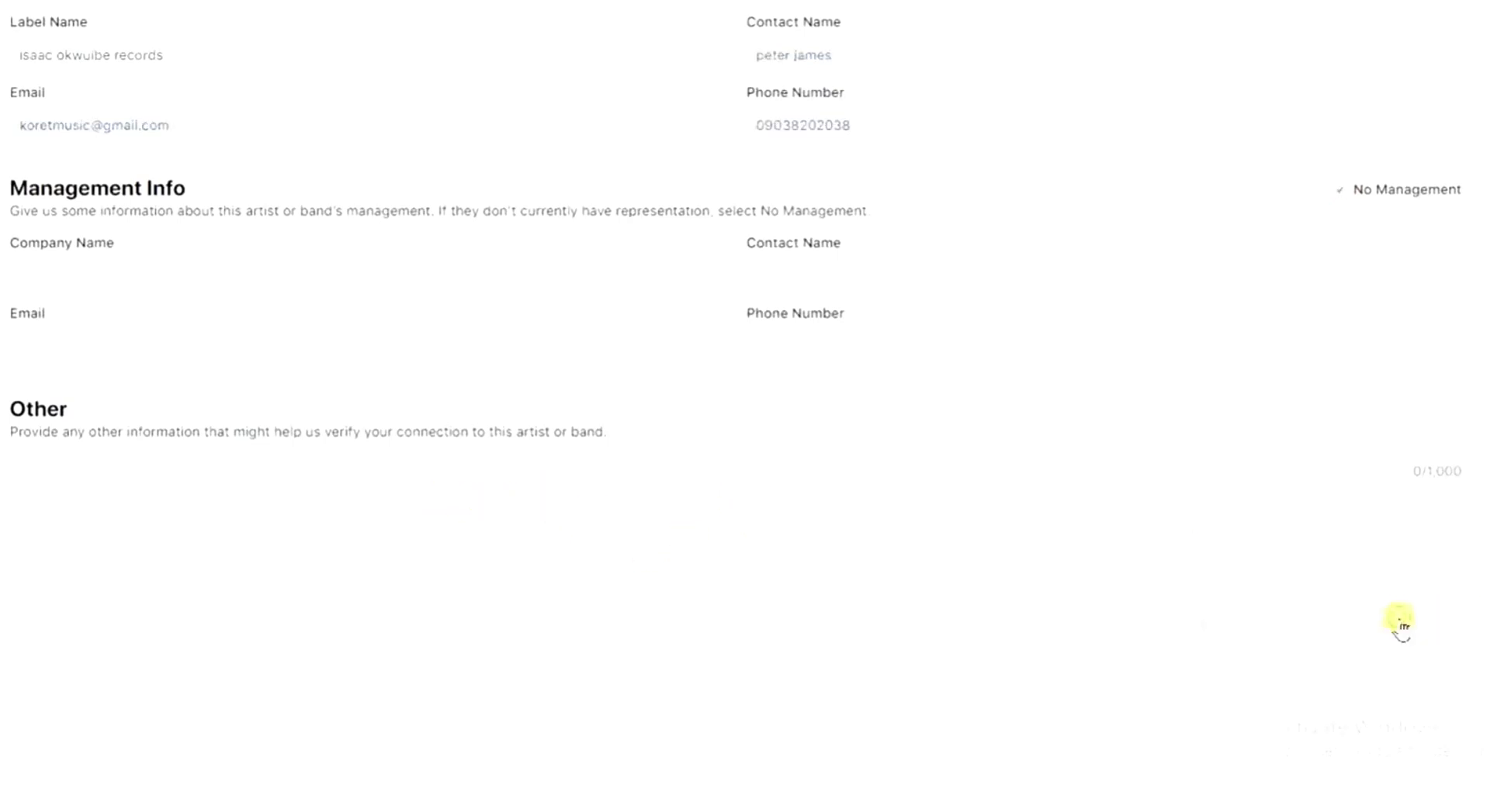